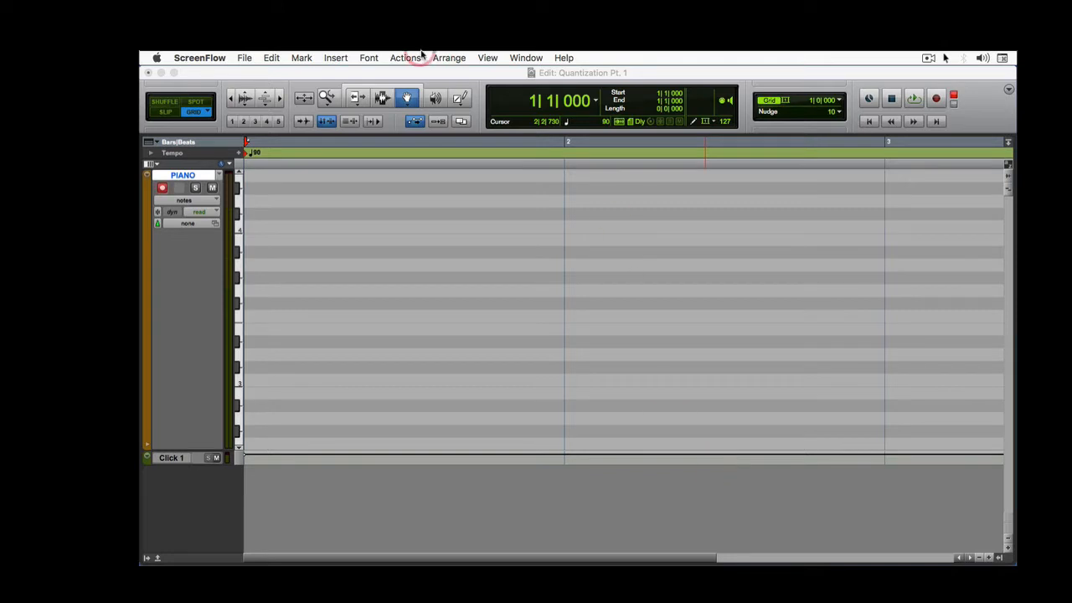
- Play the session briefly to hear the click, and record a rising eight-note scale from C3 to C4 in bar 2 of the PIANO track
left_click(456, 73)
key("space")
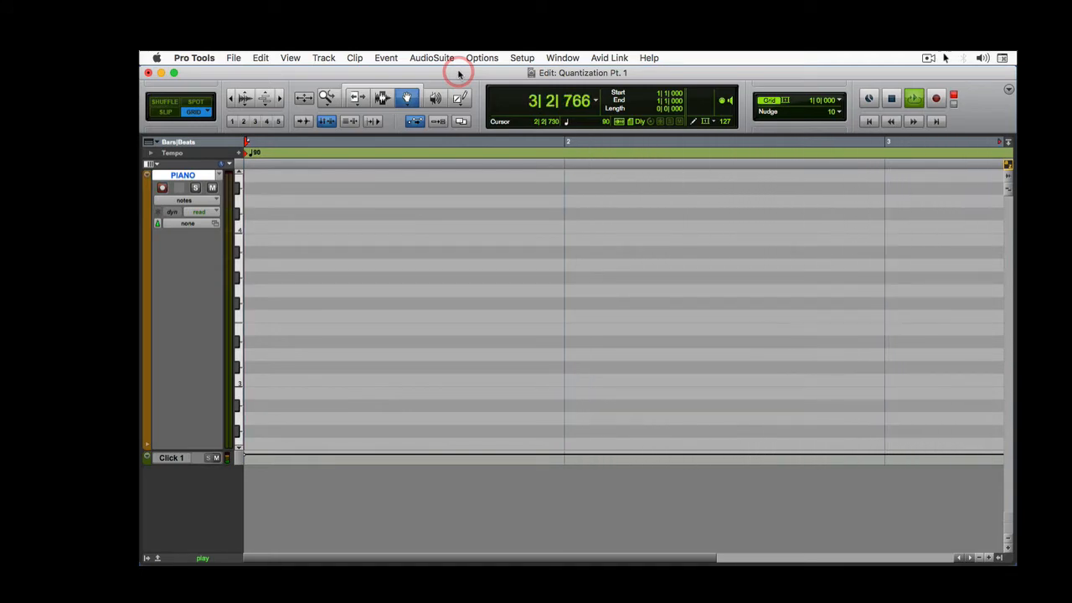
key("space")
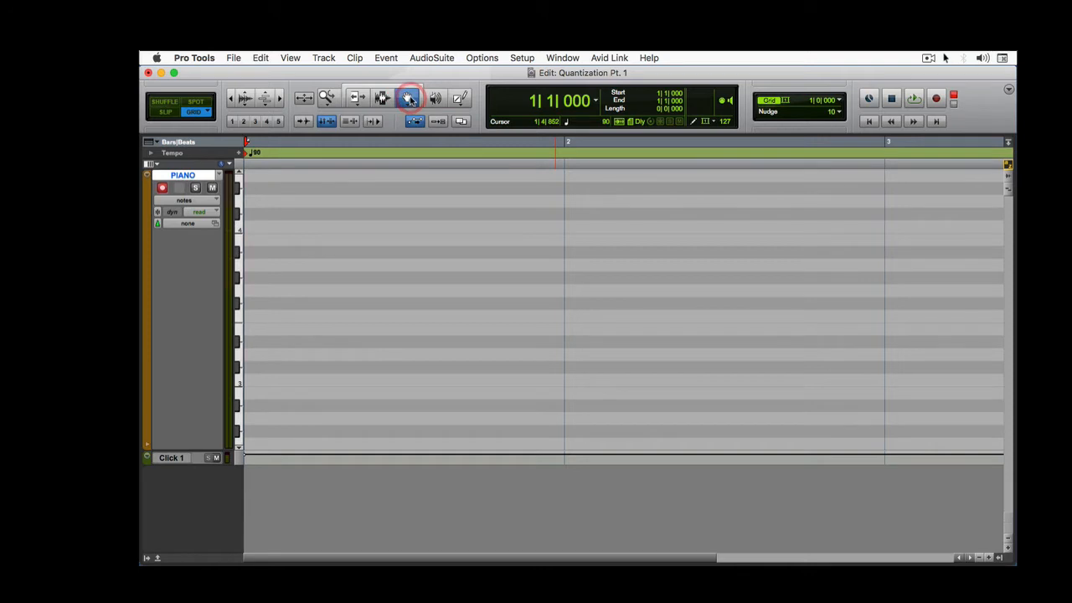
key("super+space")
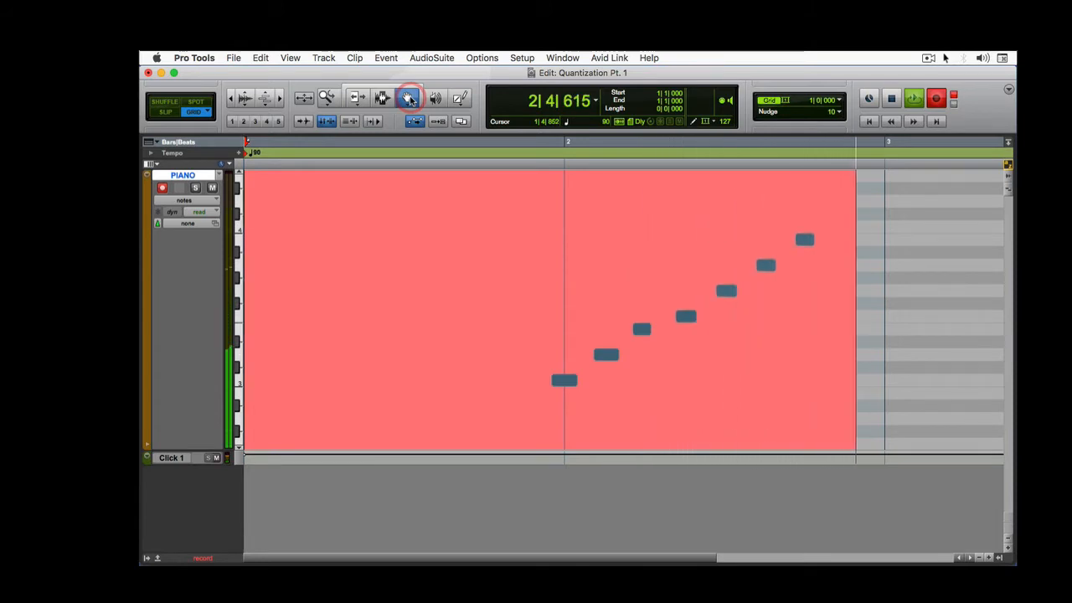
key("space")
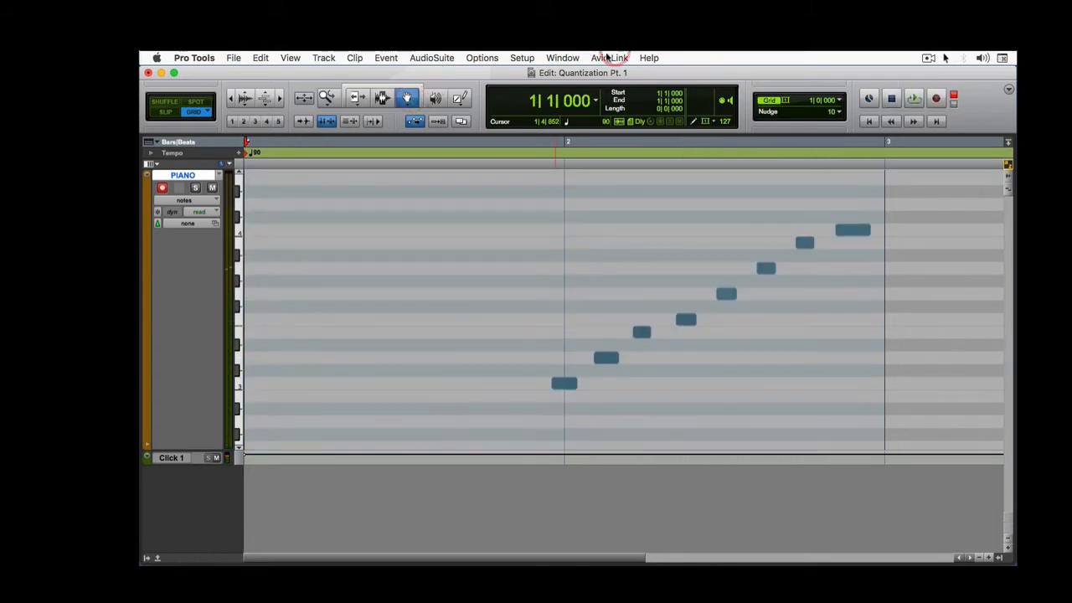
- Set the edit window's grid value to 1/8 note
left_click(690, 320)
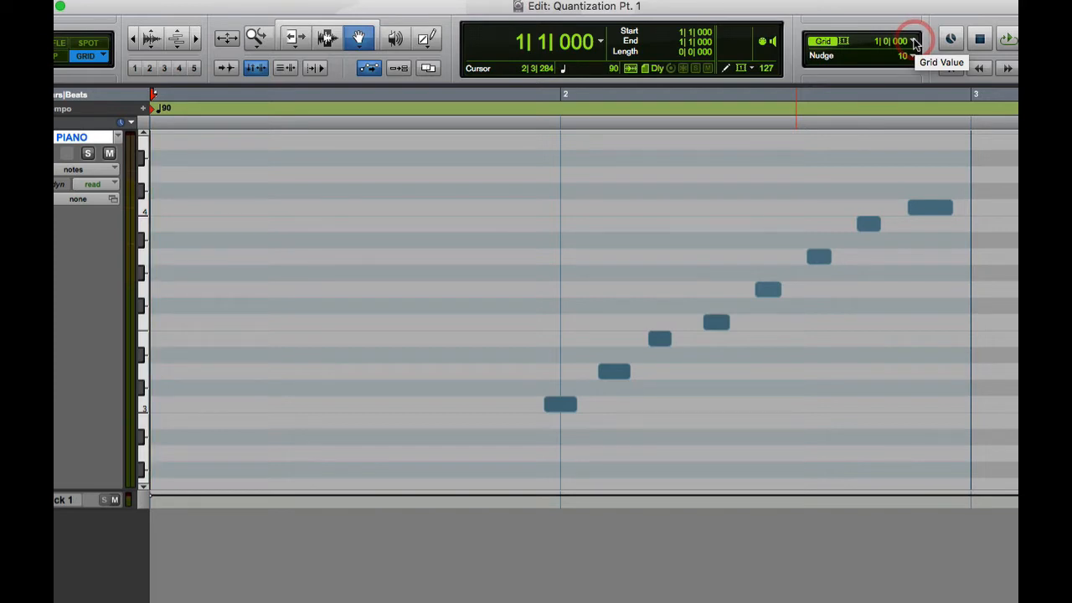
left_click(915, 42)
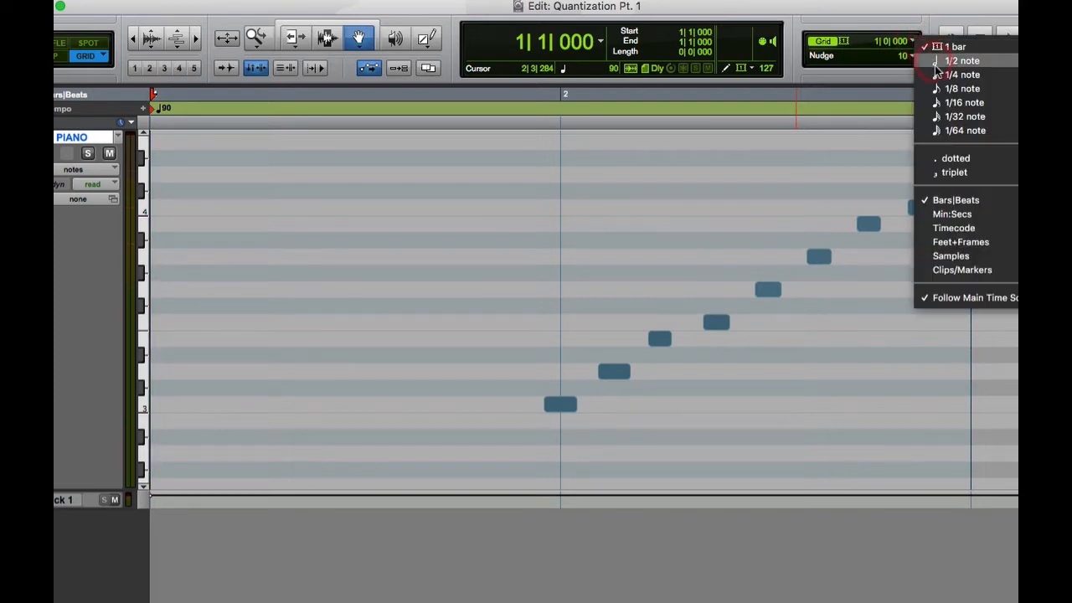
left_click(946, 88)
- Examine how the start of each recorded piano note lines up with the eighth-note grid lines
left_click(679, 366)
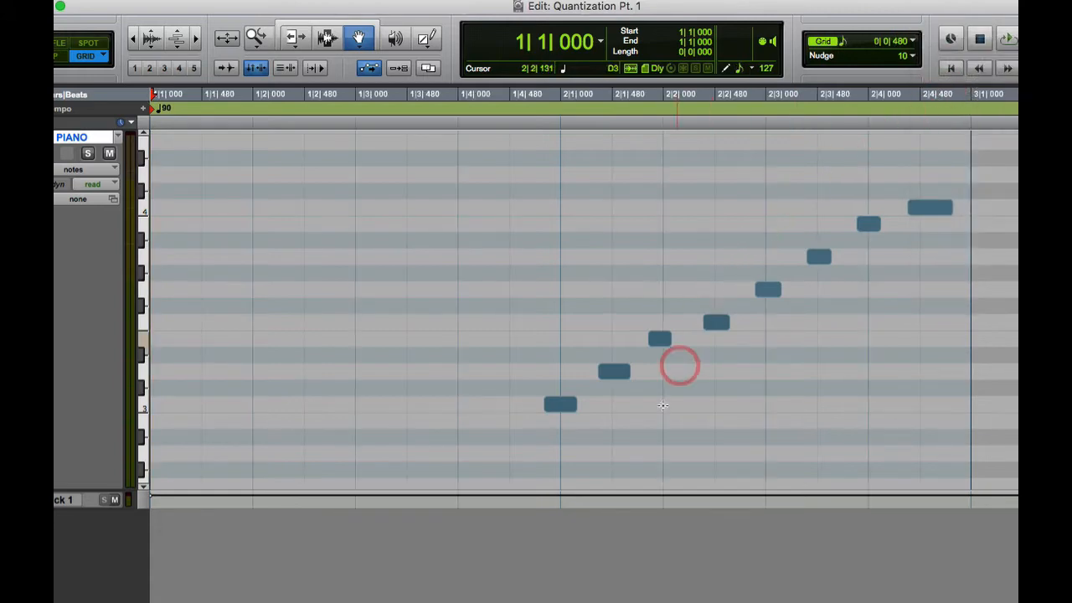
left_click(615, 373)
left_click(610, 339)
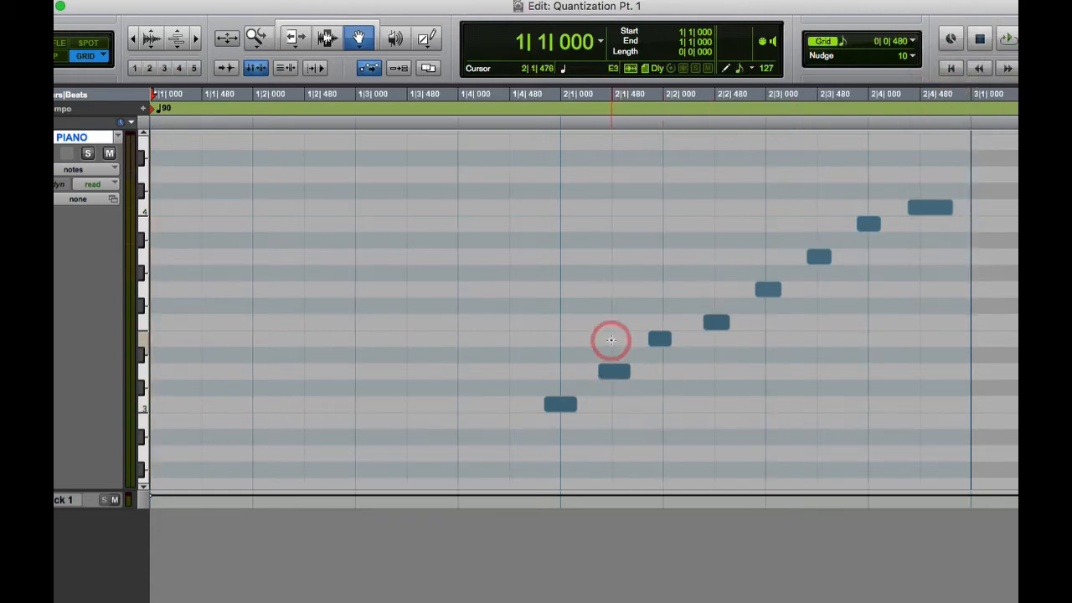
left_click(559, 406)
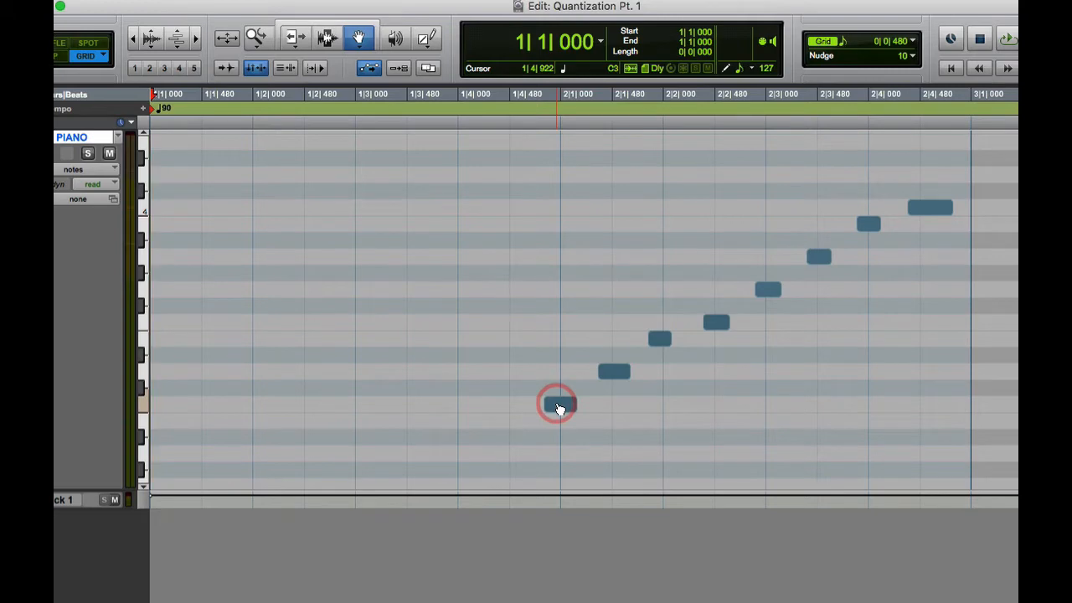
left_click(611, 371)
left_click(658, 337)
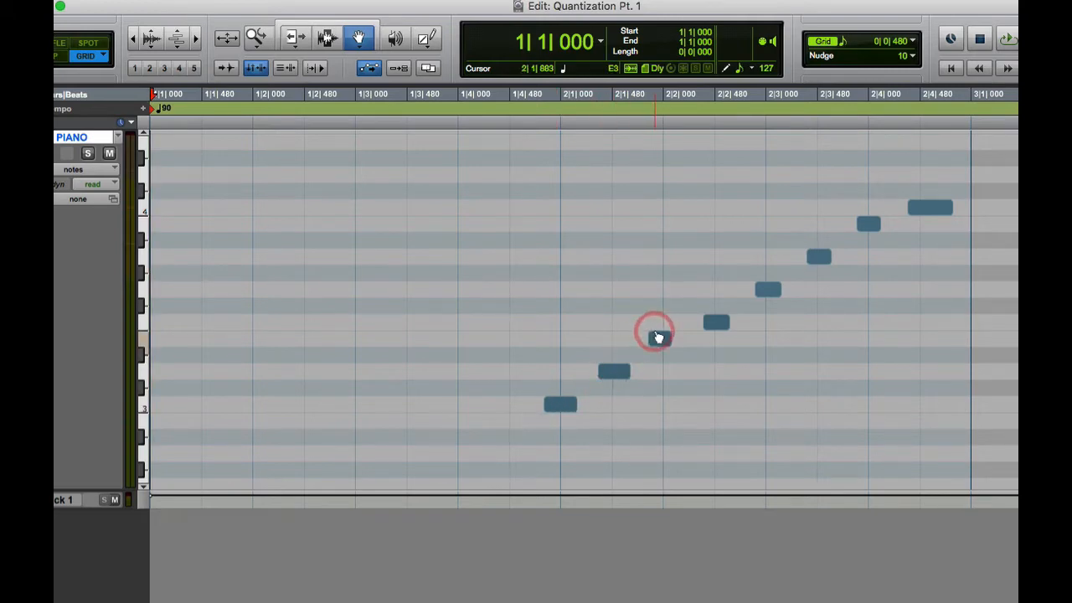
left_click(725, 326)
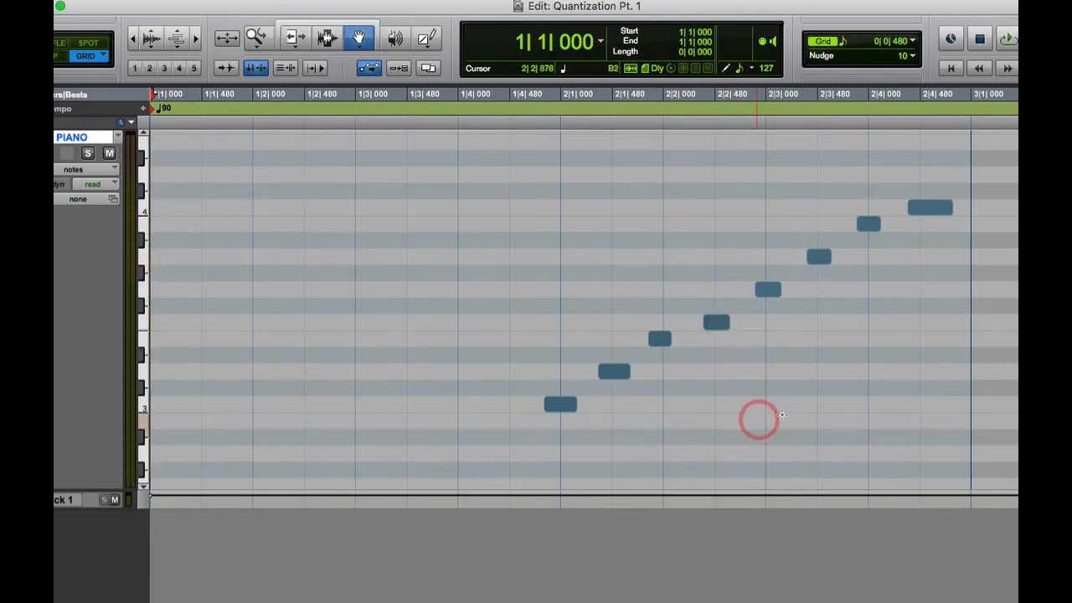
left_click(927, 207)
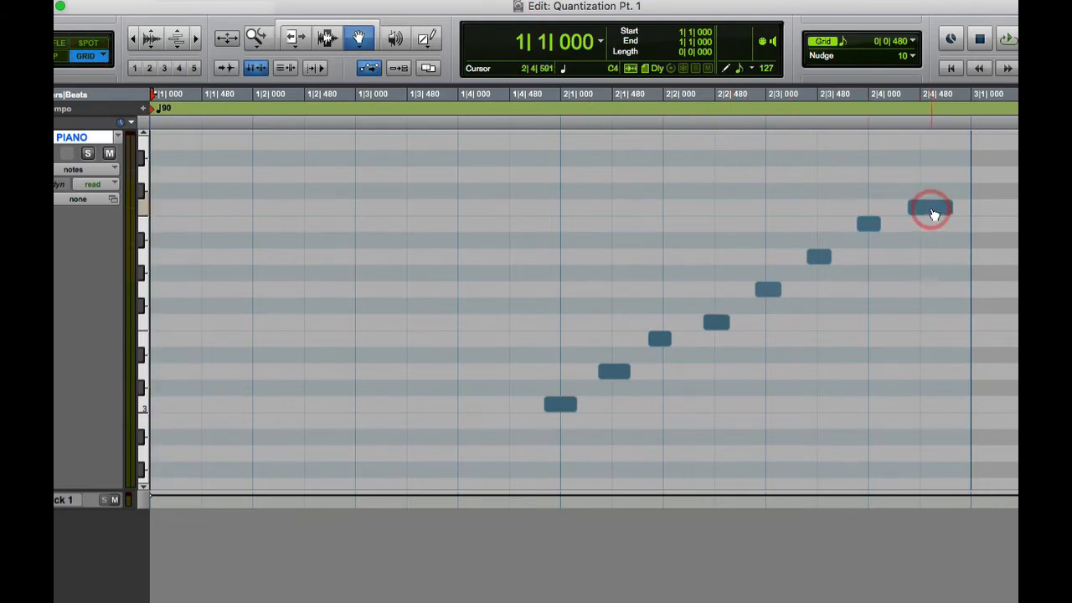
- Try moving the last two notes, C4 and B3, onto the grid by hand, and undo the moves
left_click_drag(929, 209, 943, 210)
left_click_drag(868, 223, 882, 226)
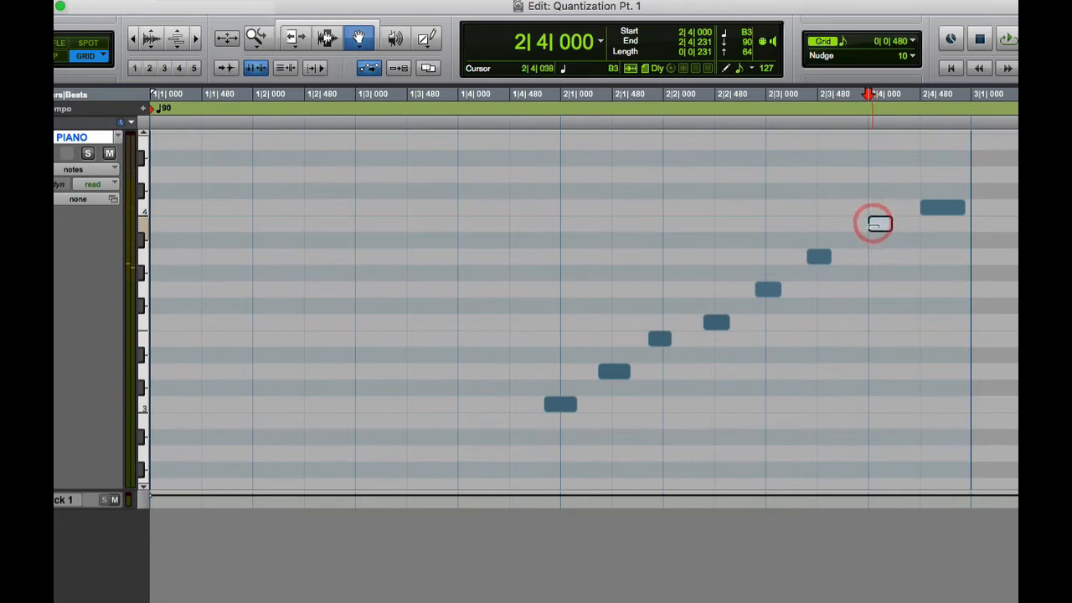
left_click_drag(880, 225, 898, 224)
key("super+z")
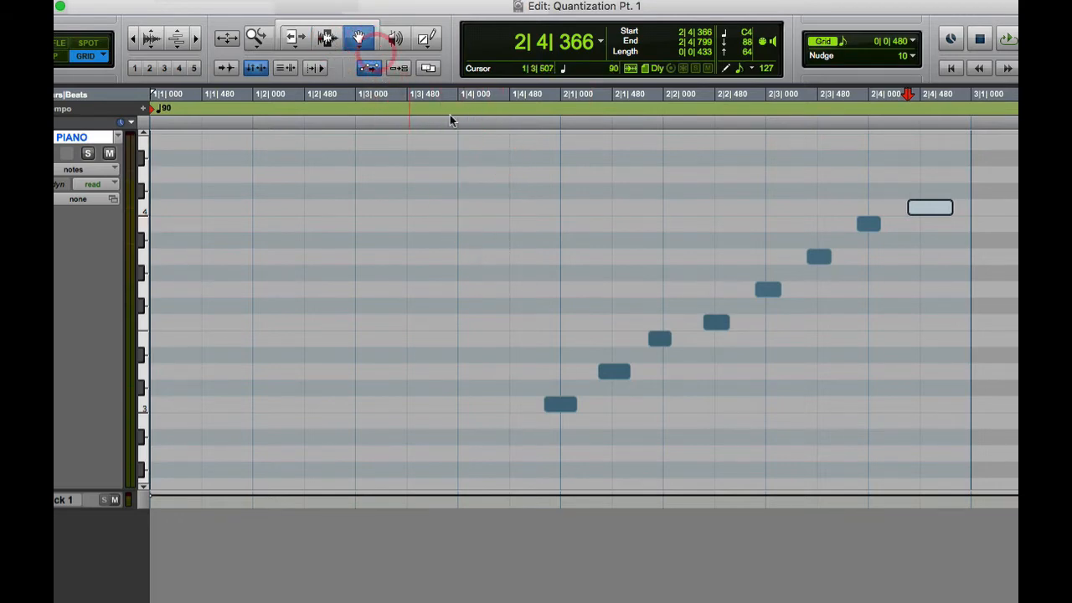
- Try selecting all recorded notes with the Grabber tool and over the range 1|2|480 to 2|4|480 with the Selector tool
left_click_drag(494, 153, 765, 417)
left_click_drag(866, 441, 969, 444)
left_click(326, 38)
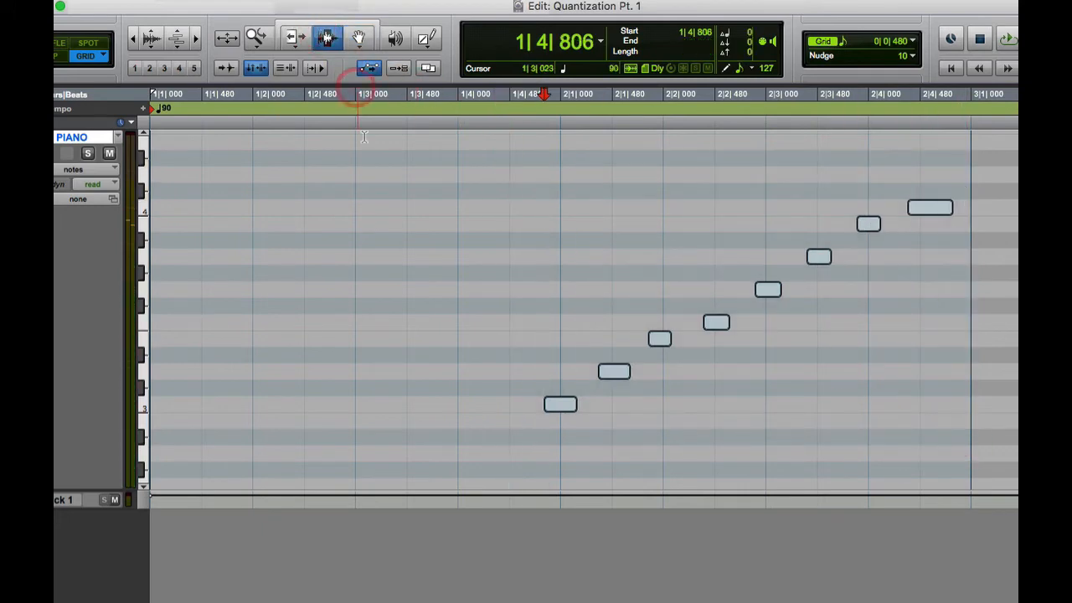
left_click(399, 259)
left_click_drag(319, 249, 932, 318)
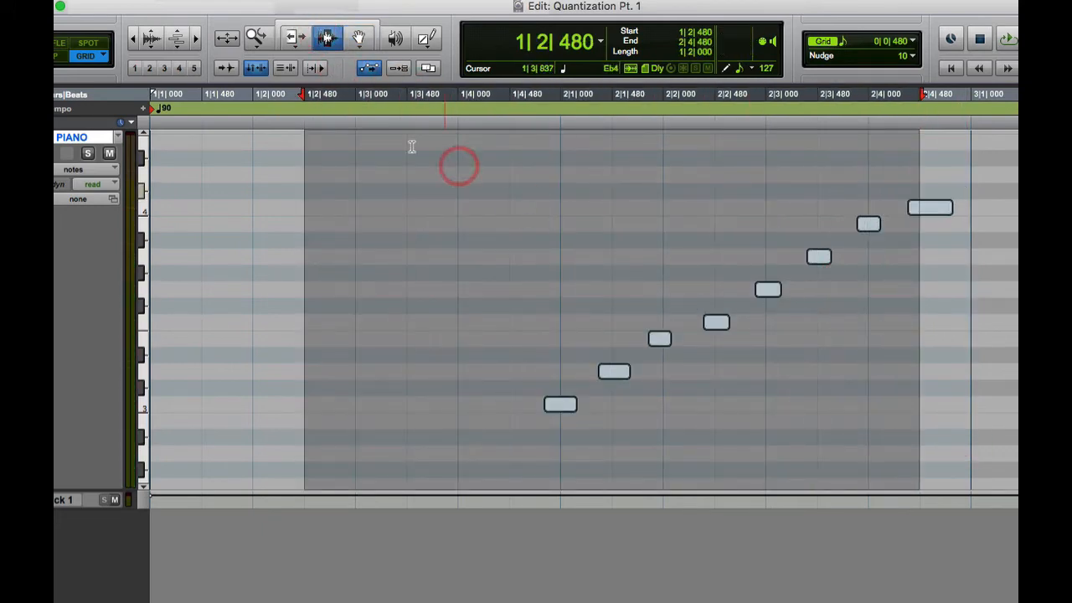
left_click(384, 222)
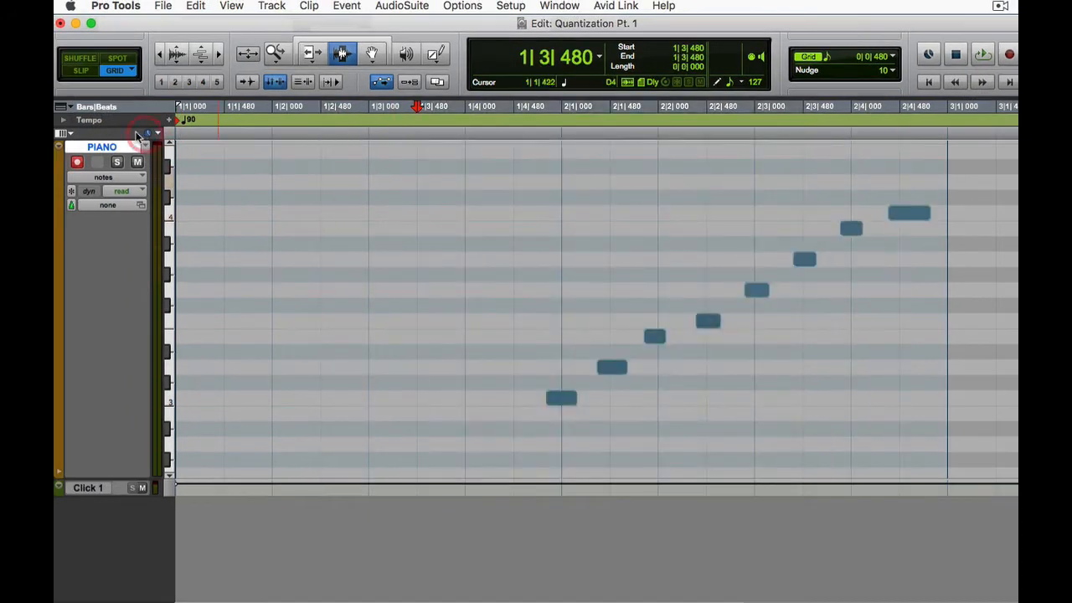
- Select and deselect the whole PIANO clip, and select all eight notes again with the Grabber tool
left_click(99, 152)
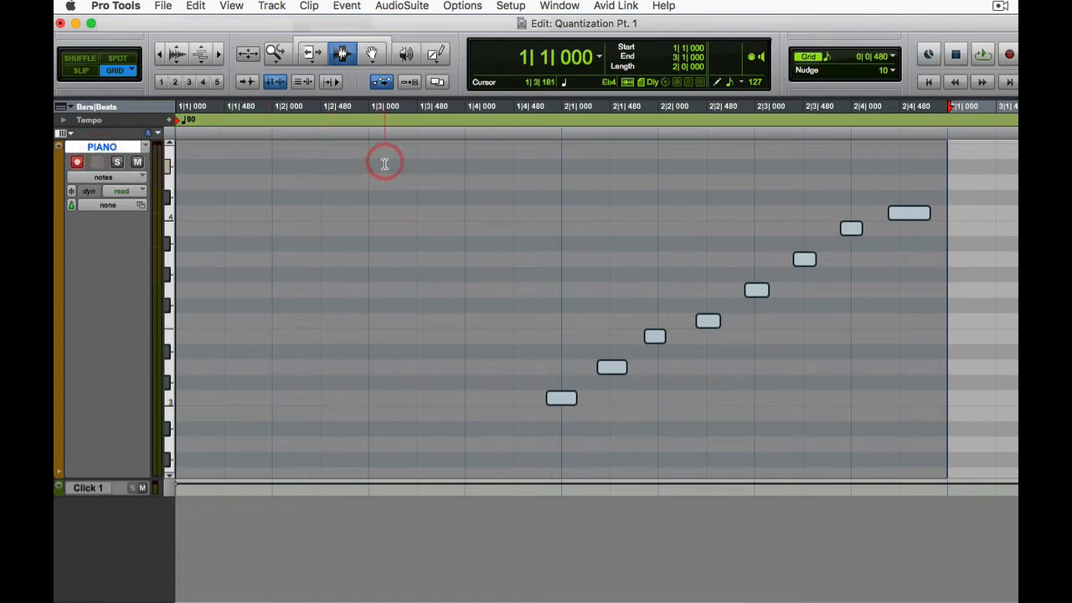
left_click(467, 230)
left_click(371, 52)
left_click_drag(492, 180, 935, 433)
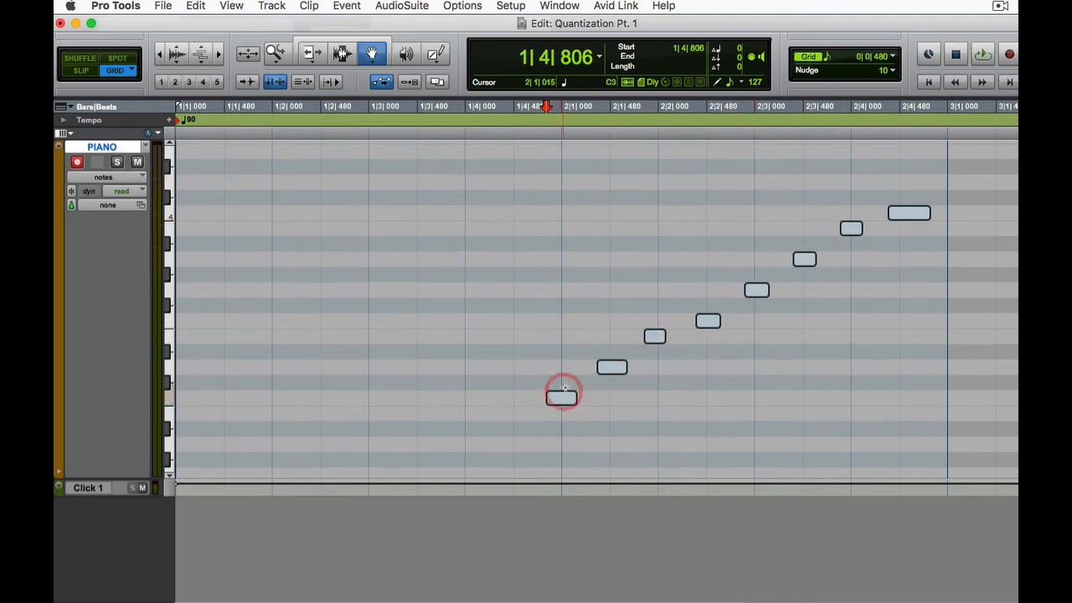
- Open the Quantize event operation for the selected notes and move its window clear of them
left_click(343, 7)
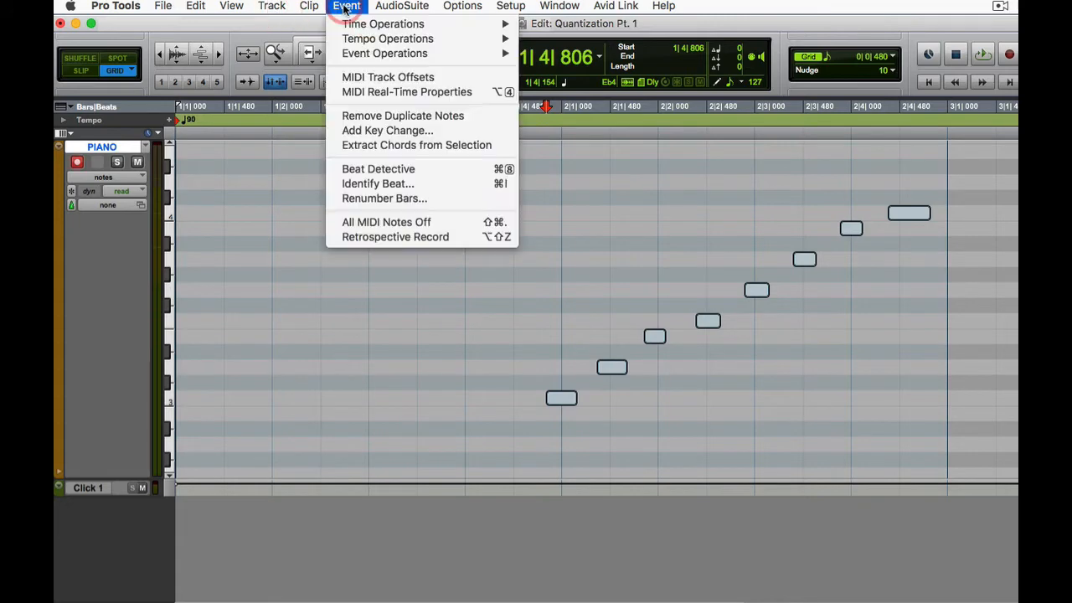
left_click(348, 54)
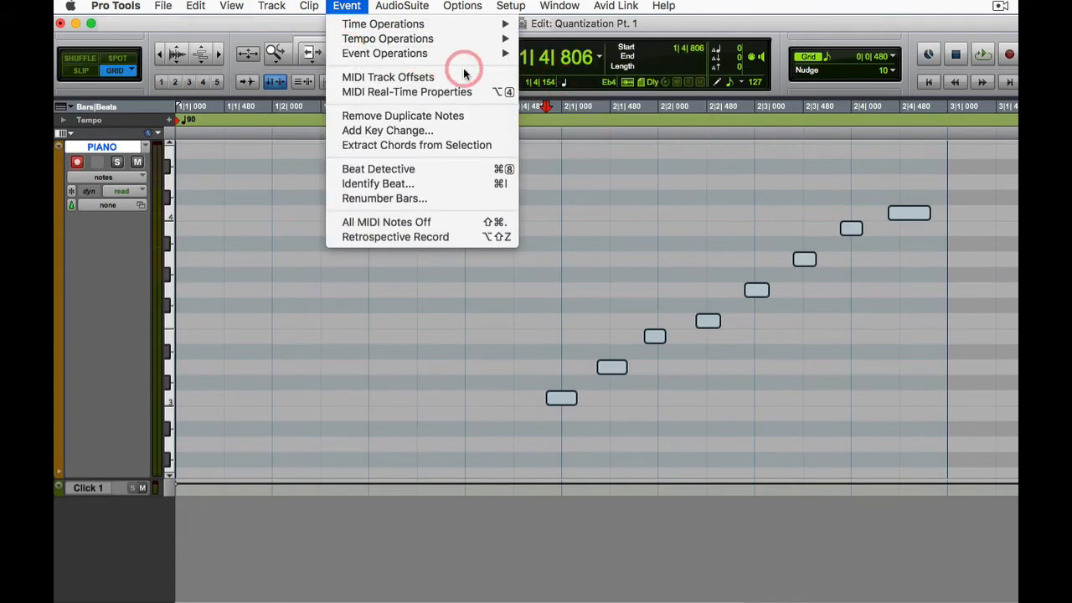
mouse_move(410, 25)
left_click(546, 55)
mouse_move(393, 53)
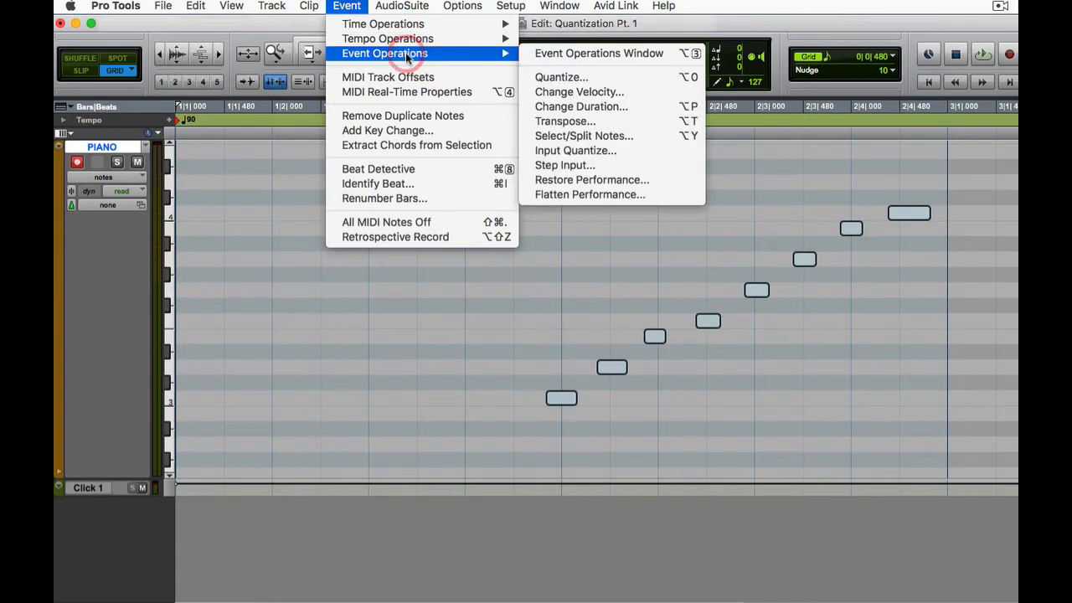
left_click(560, 77)
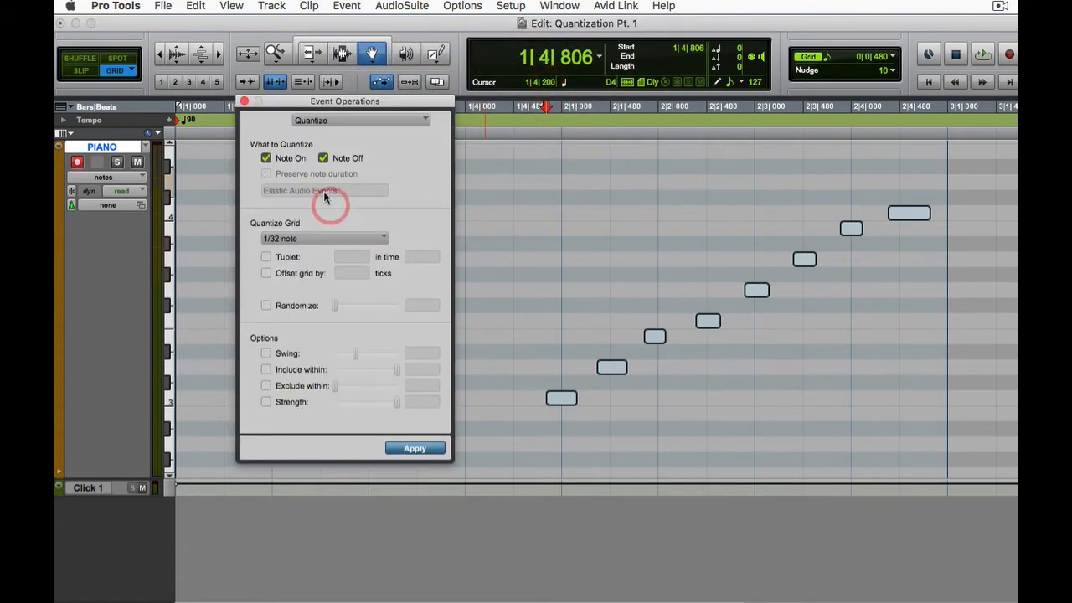
left_click_drag(349, 105, 326, 82)
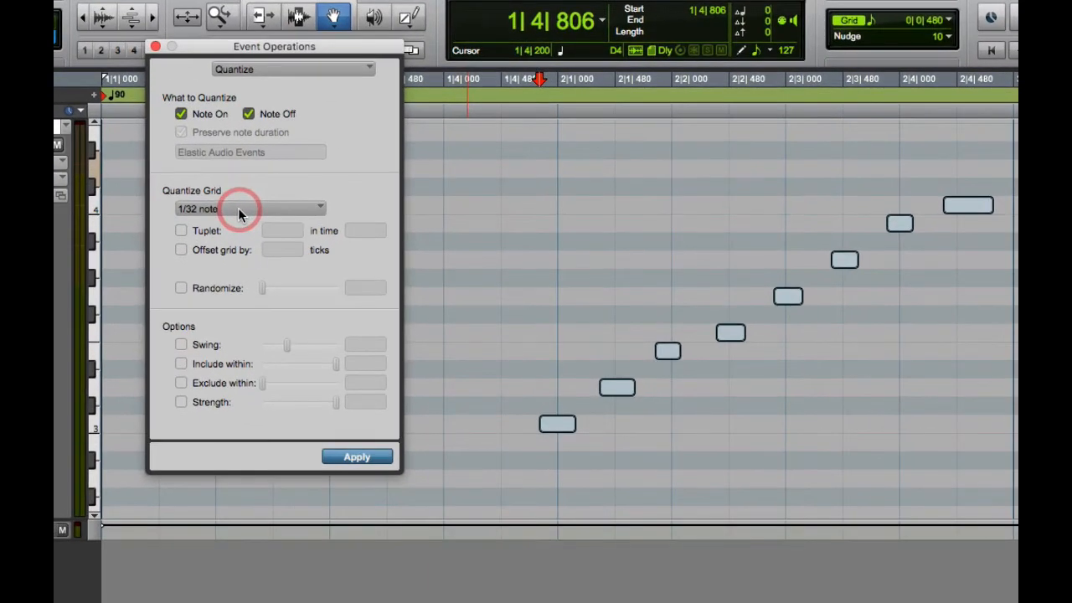
- Set the Quantize Grid to 1/8 note in the Event Operations window
left_click(239, 215)
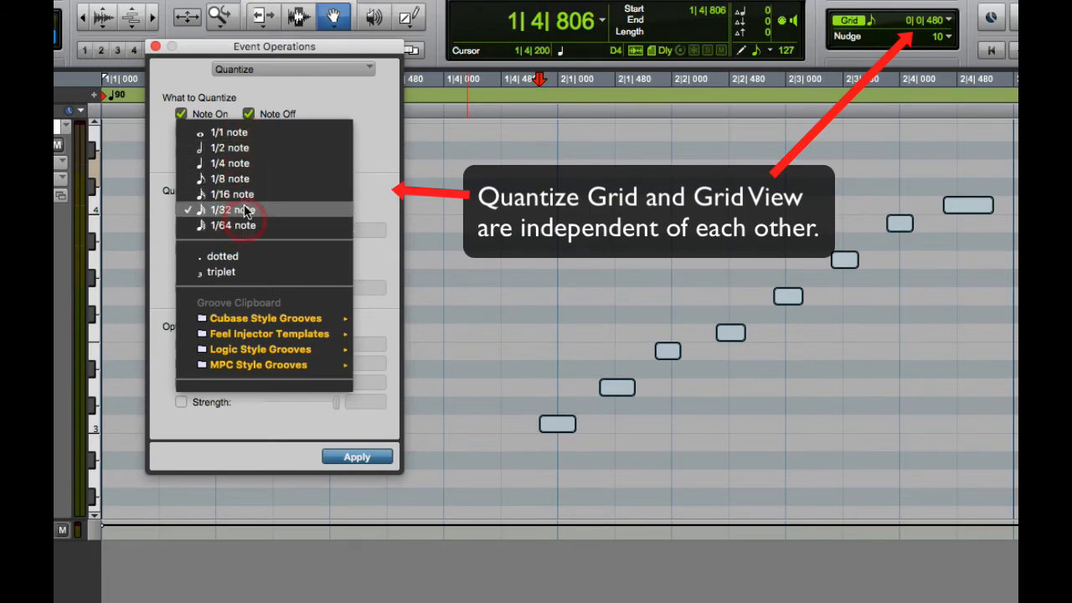
left_click(243, 209)
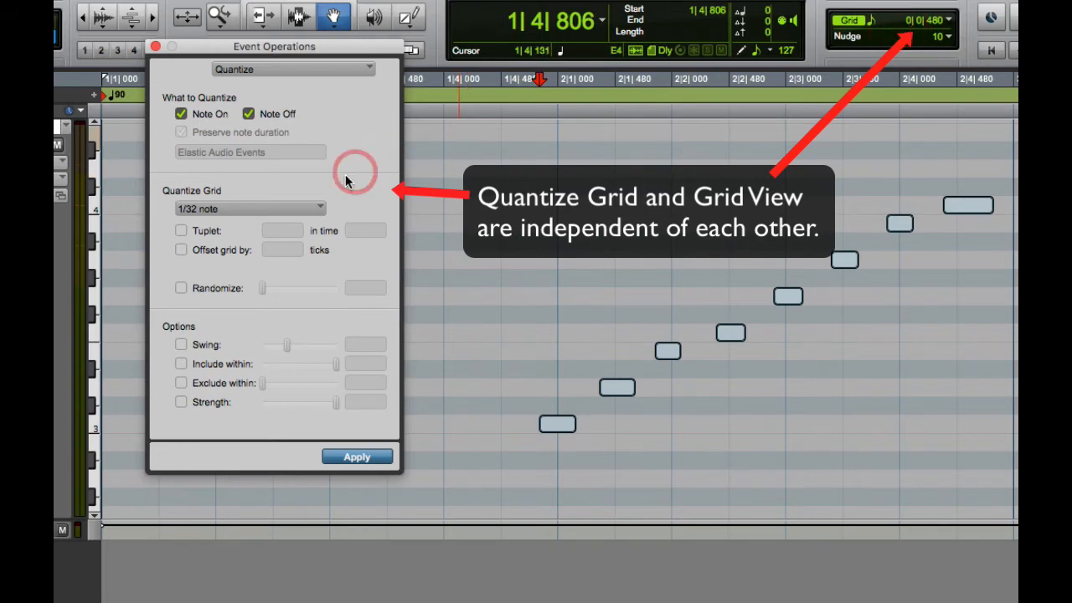
left_click(247, 215)
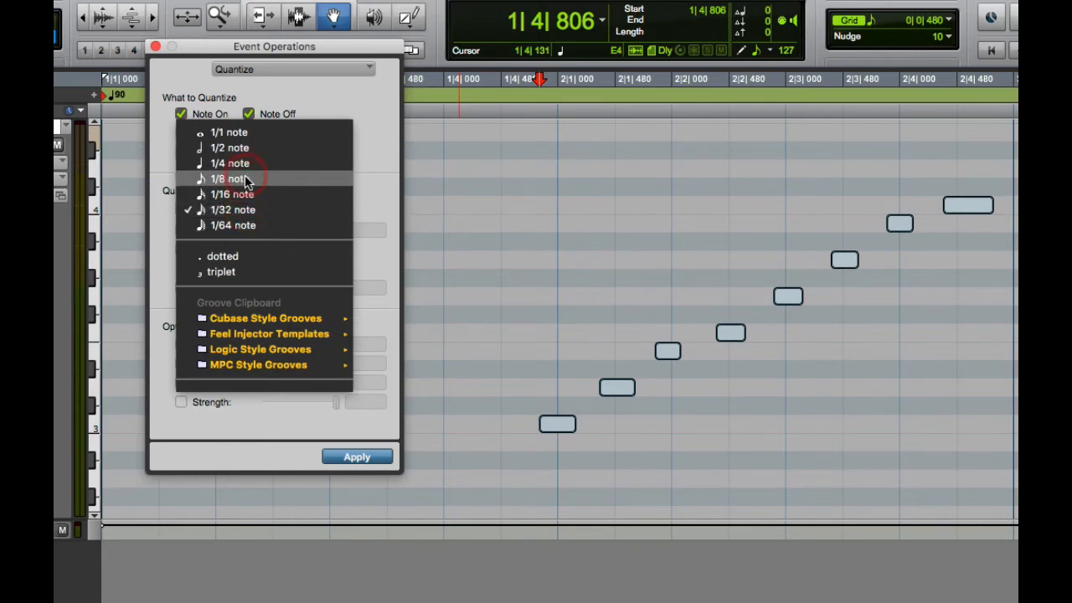
left_click(246, 181)
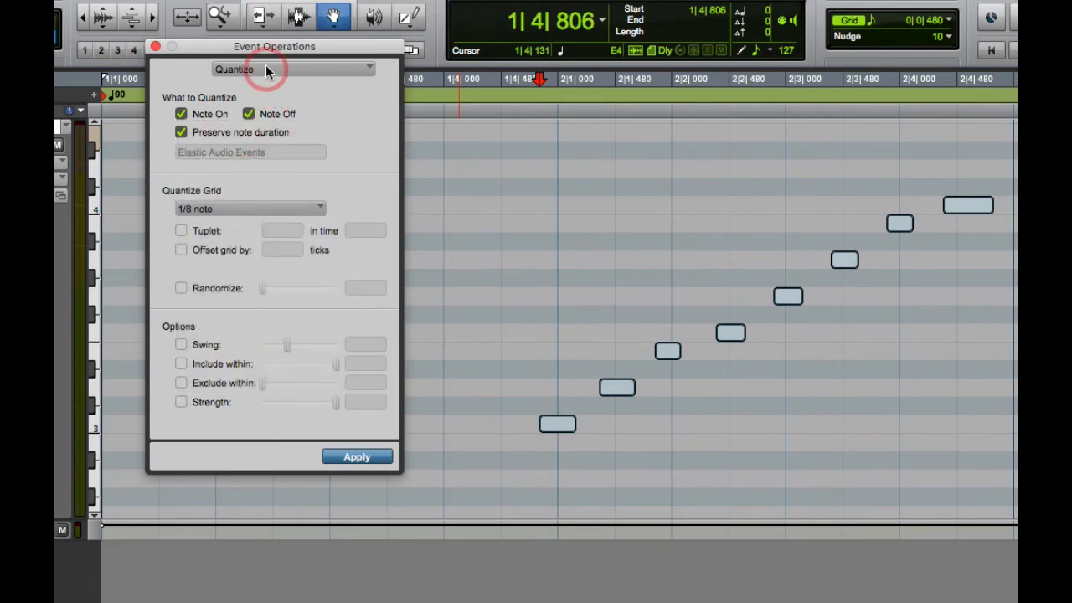
left_click_drag(271, 50, 268, 104)
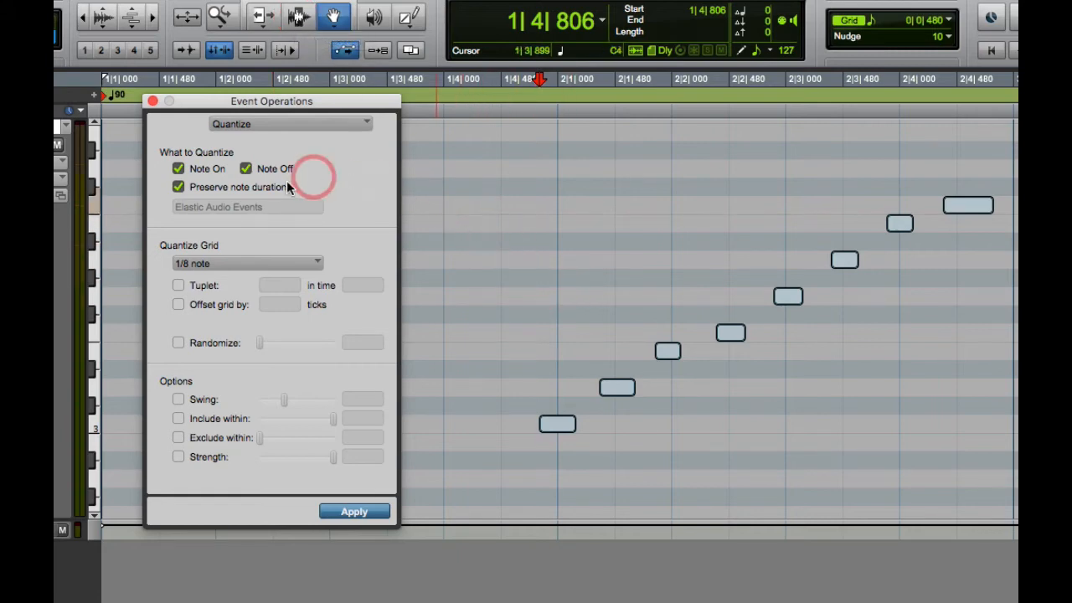
- Quantize only the note starts, with Note Off disabled and Preserve note duration enabled, and undo the quantization
left_click(178, 187)
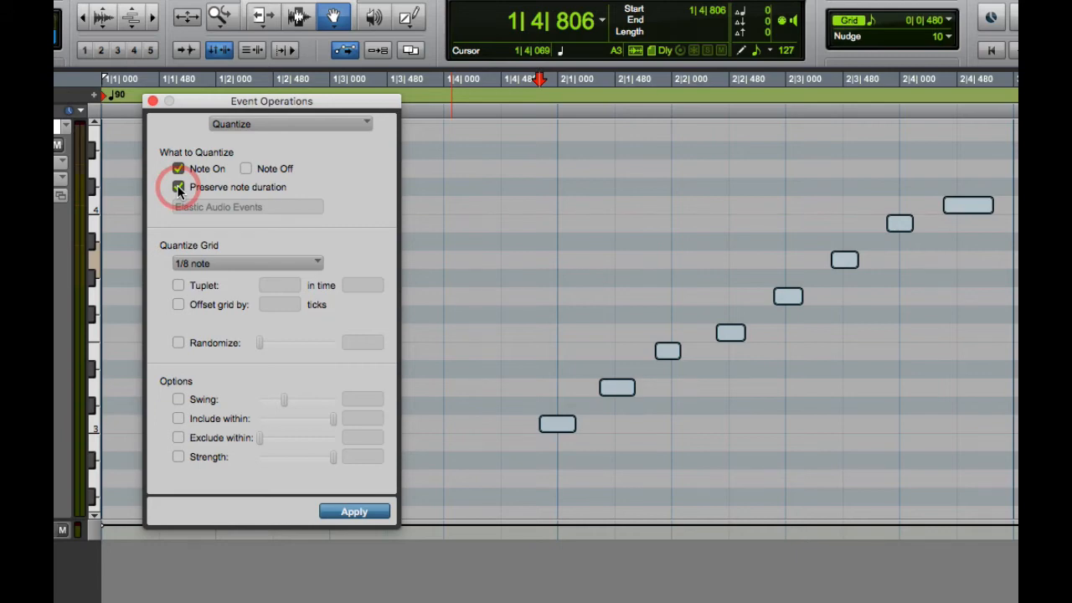
left_click(351, 511)
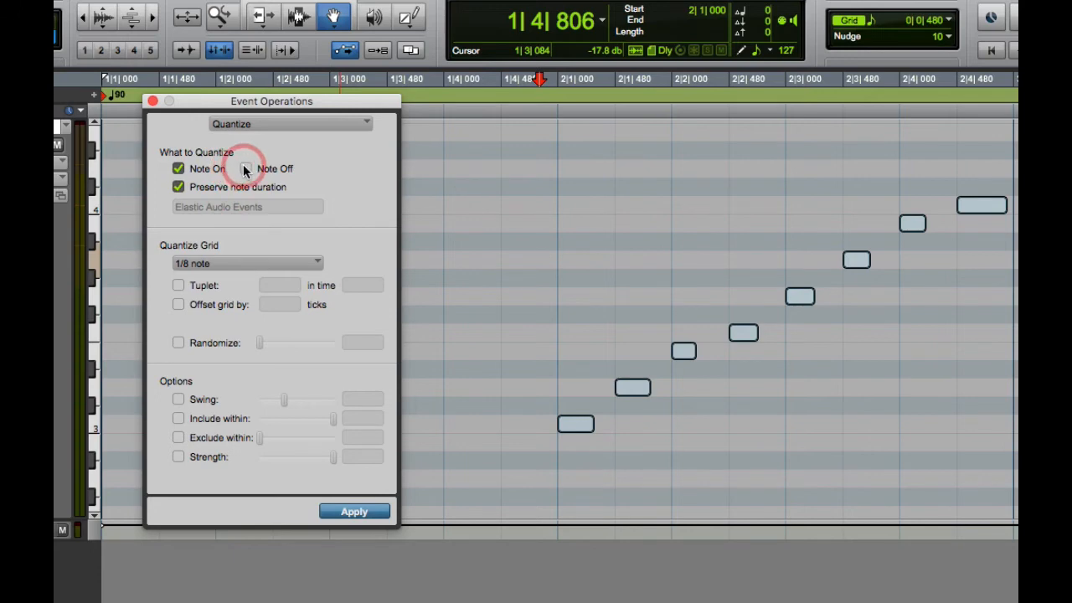
key("super+z")
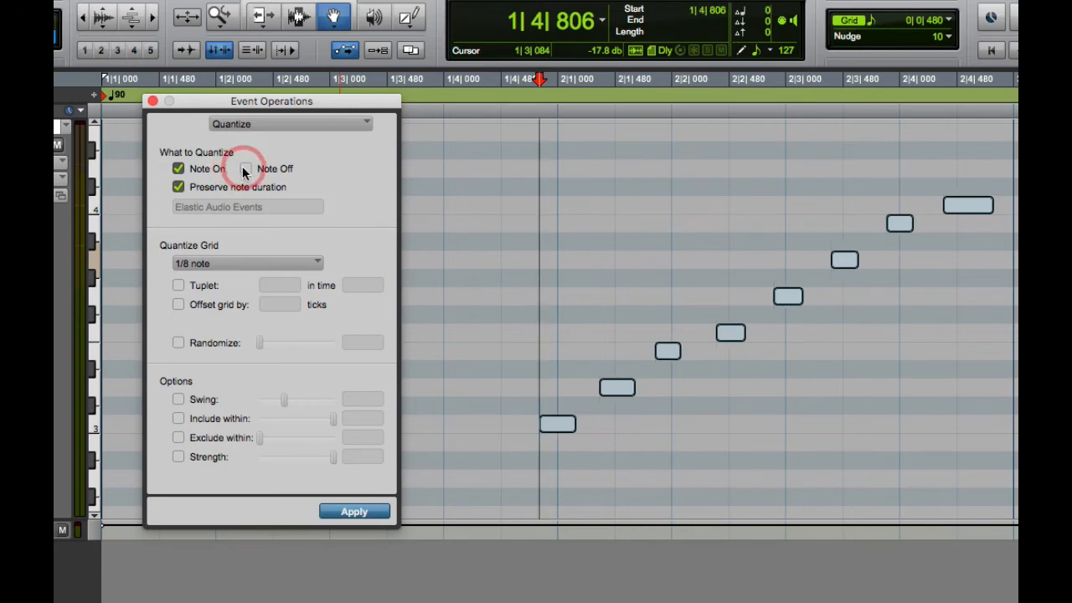
- Enable Note Off, quantize both the starts and ends of the selected notes to the 1/8-note grid, and play the result
left_click(245, 168)
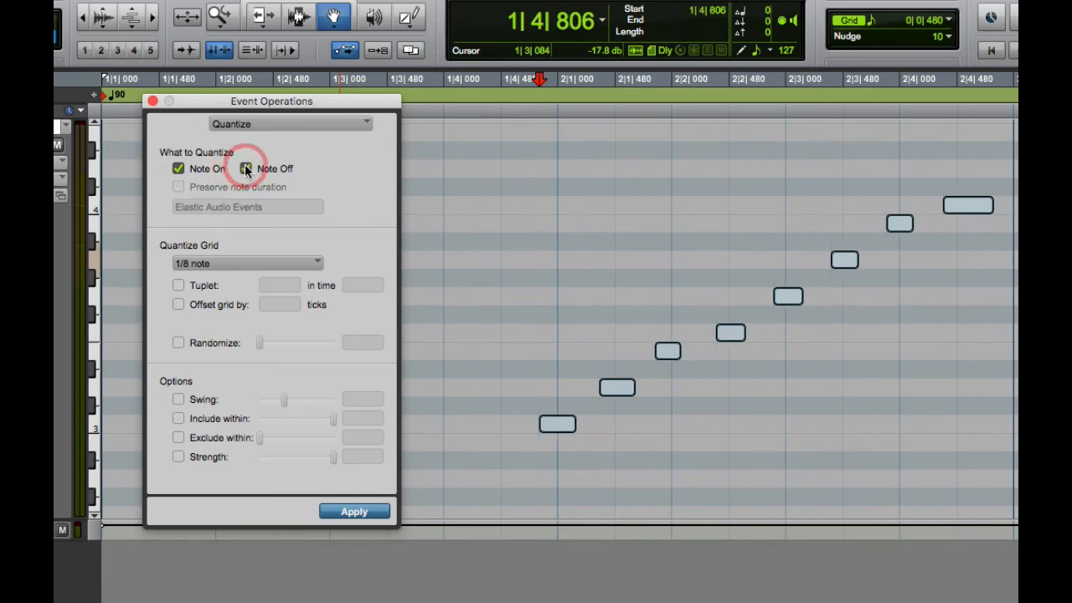
left_click(354, 511)
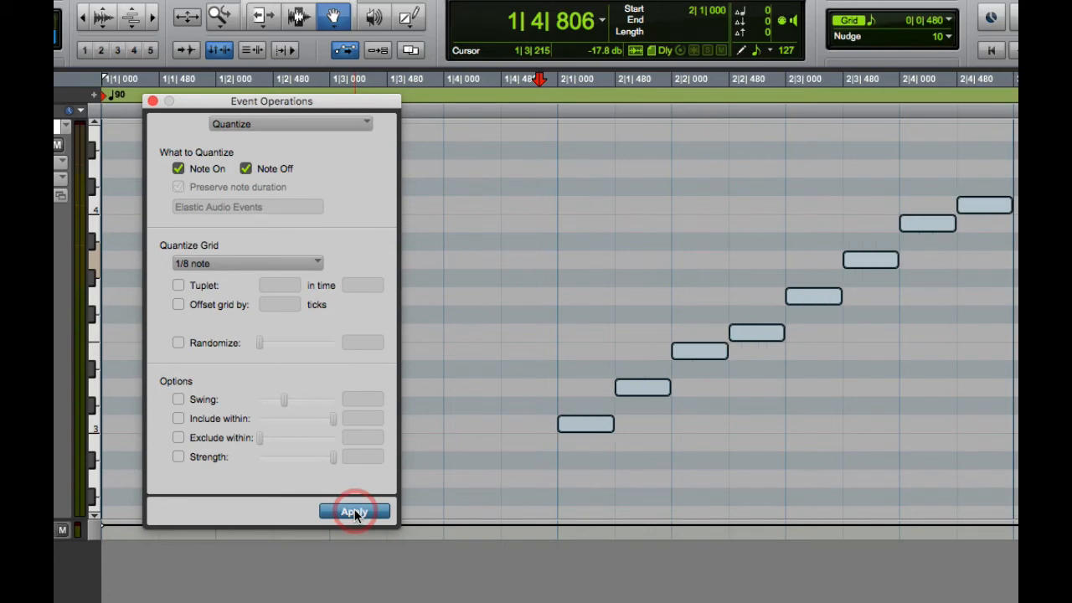
key("space")
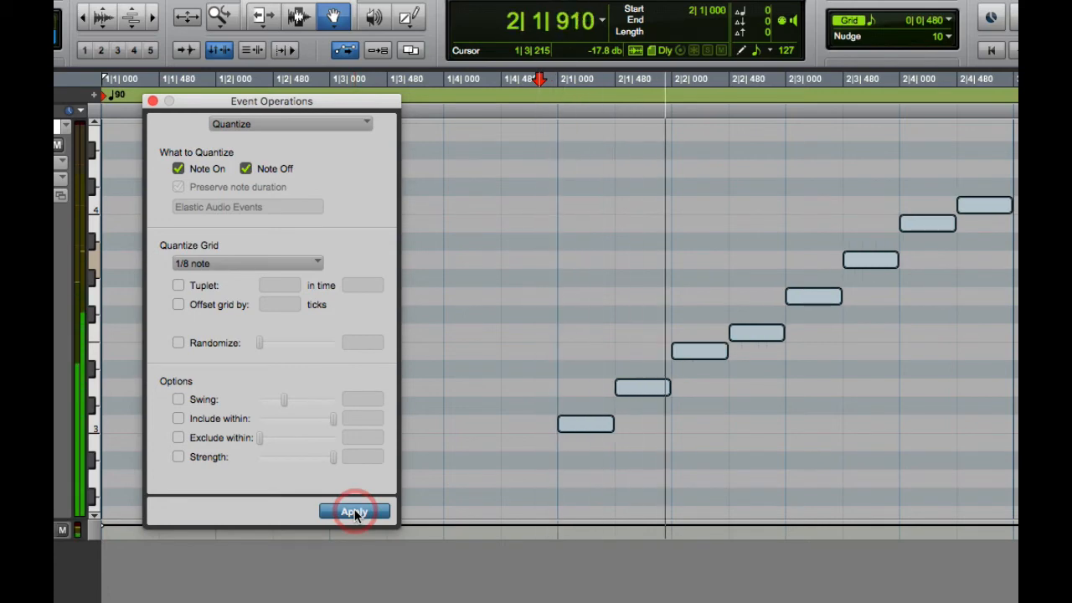
- Undo the 1/8-note quantization of the scale and set the Quantize Grid to 1/4 note
key("space")
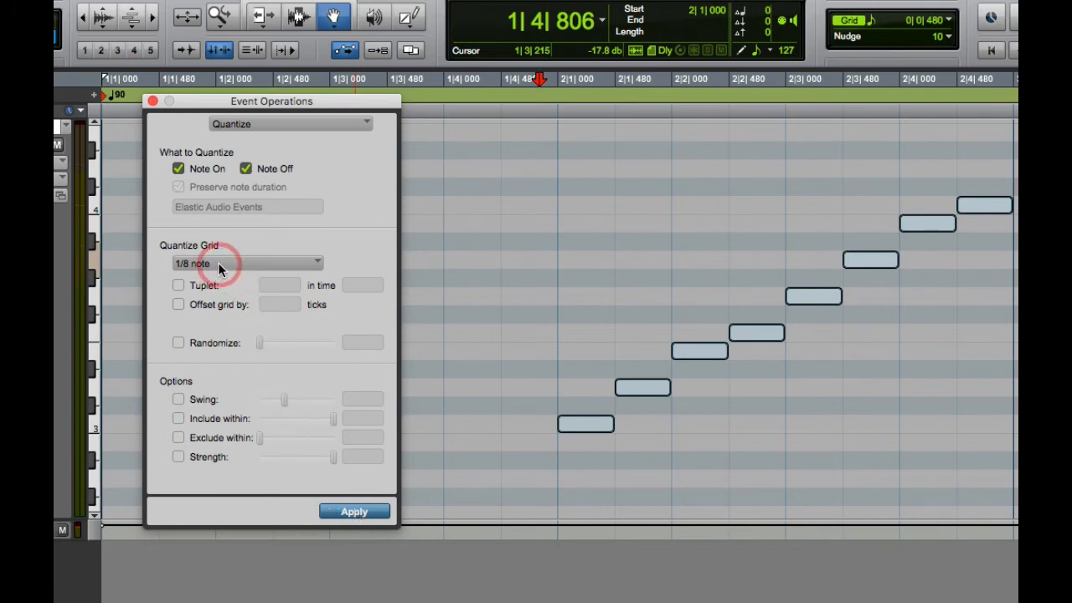
key("super+z")
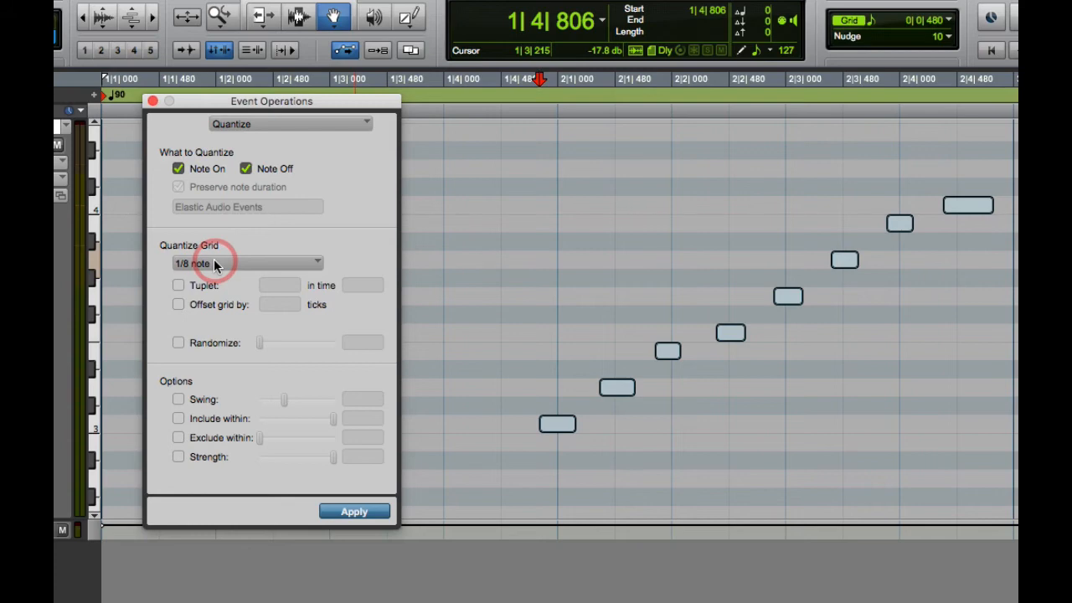
left_click(215, 264)
left_click(216, 250)
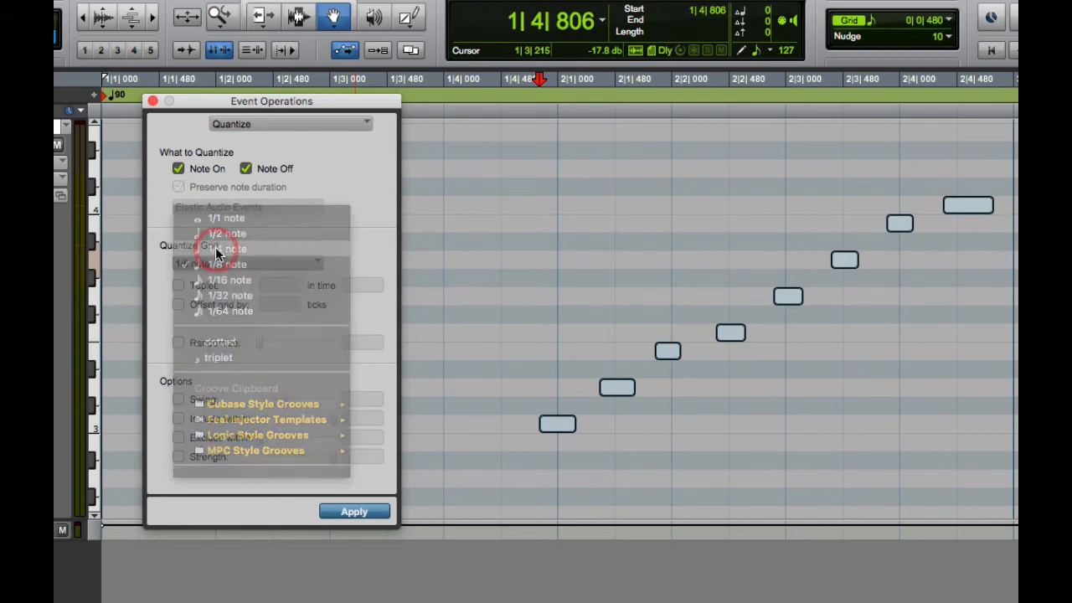
- Try moving the last, highest note of the scale earlier to 2|4|000, and undo the move
left_click(598, 306)
left_click(623, 399)
left_click(619, 390)
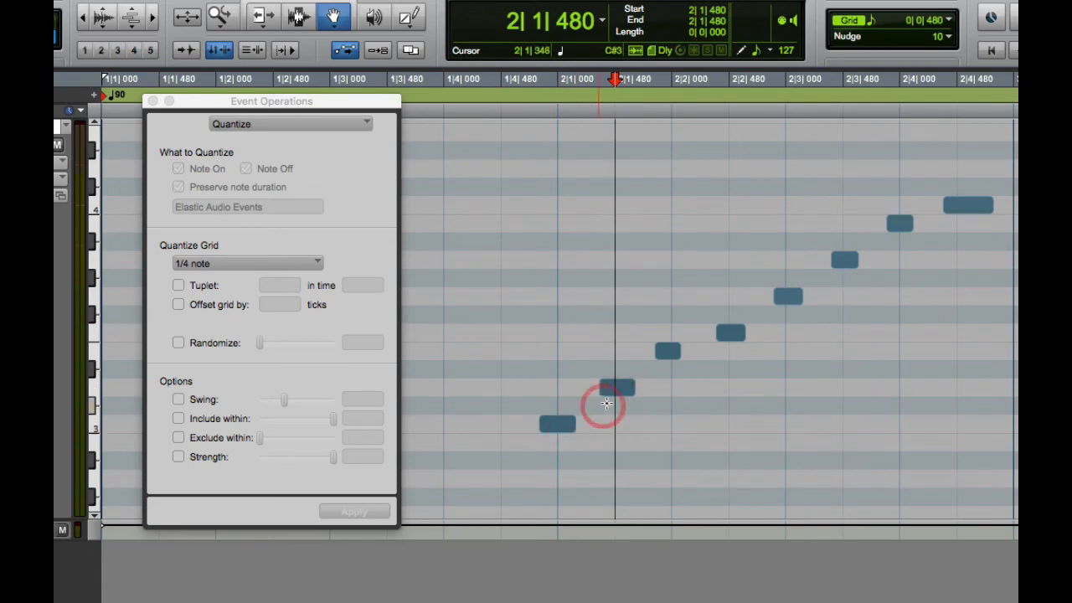
left_click(621, 390)
left_click(736, 336)
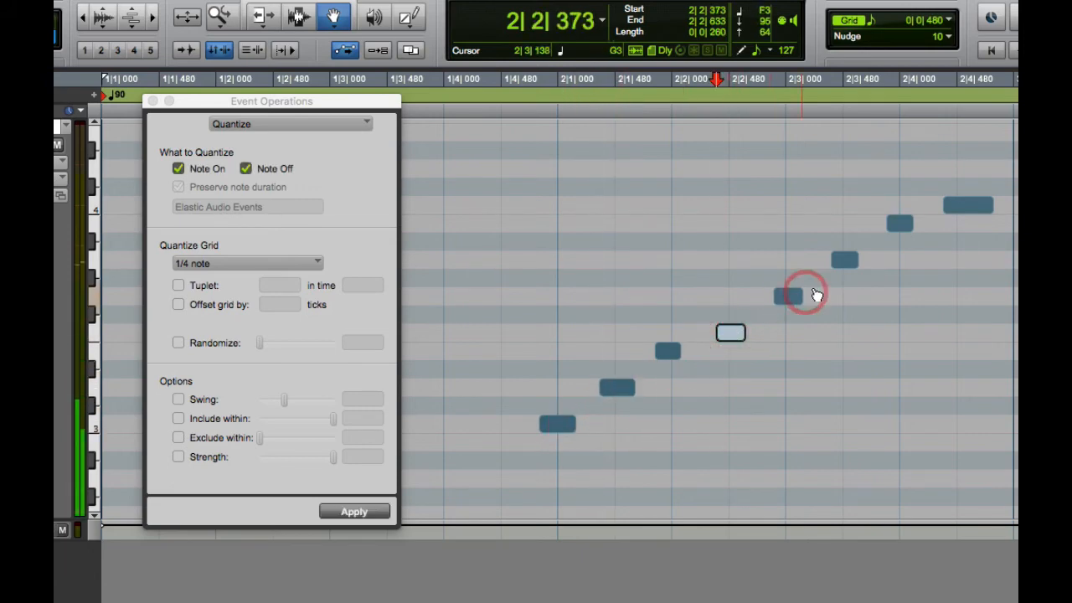
left_click(858, 266)
left_click(969, 208)
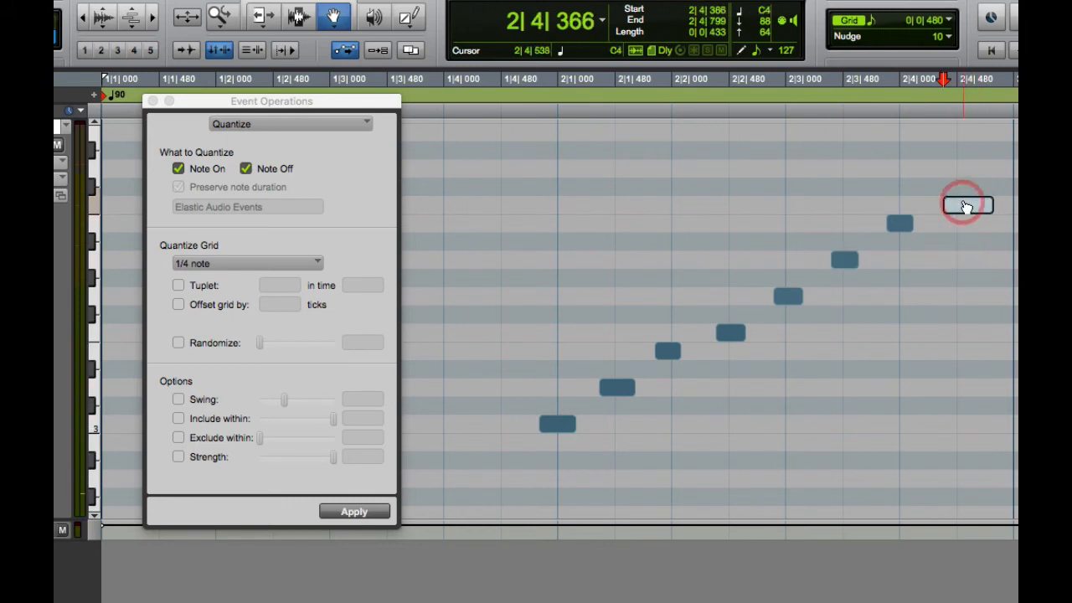
left_click_drag(965, 207, 925, 208)
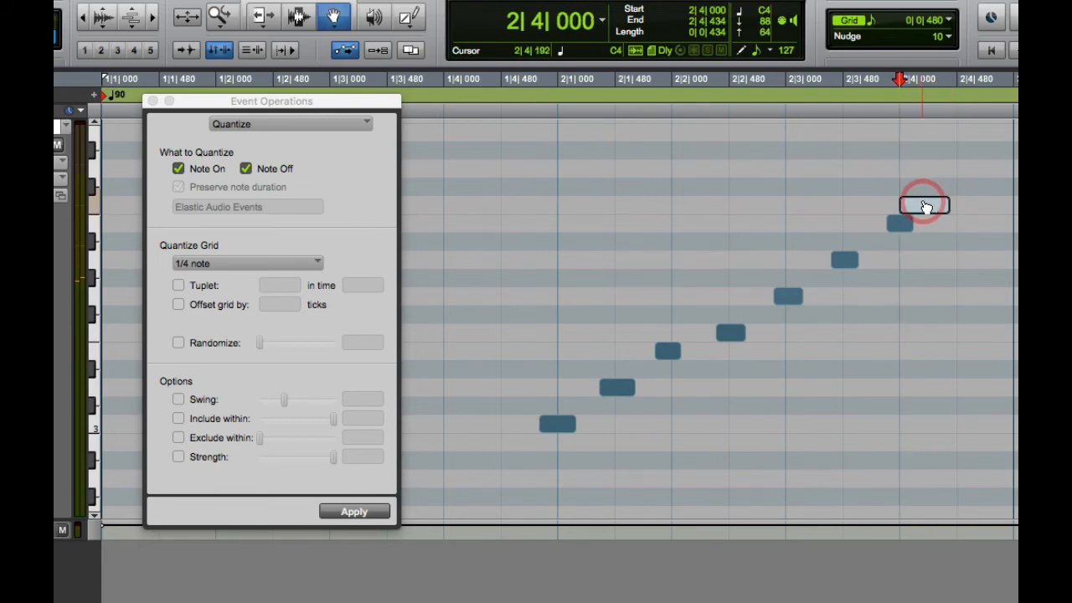
key("super+z")
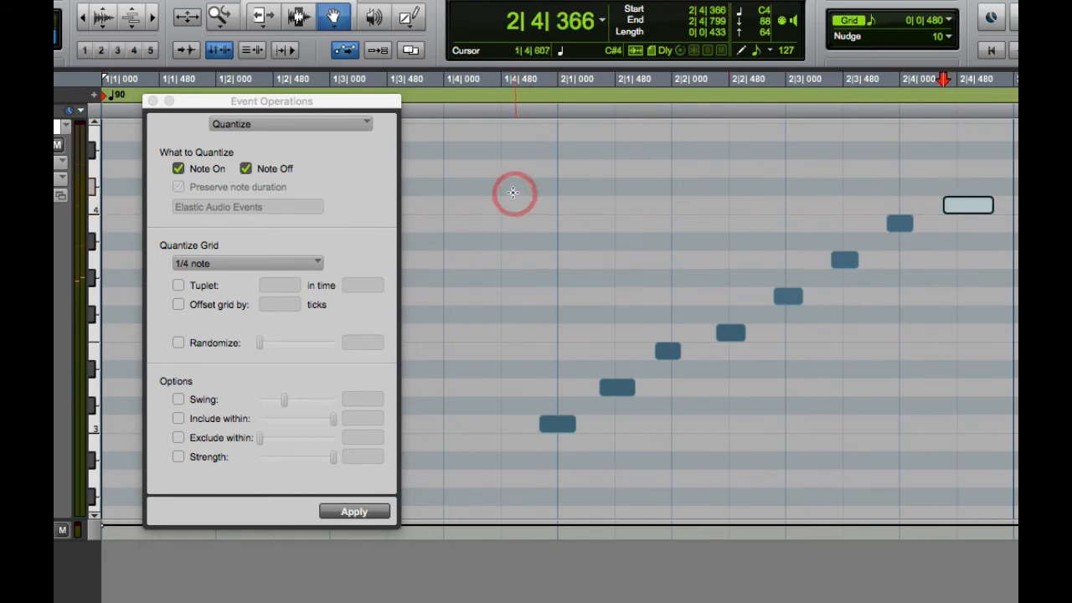
- Select all the scale notes, quantize their starts and ends to the 1/4-note grid, and undo the quantization
left_click_drag(475, 162, 993, 457)
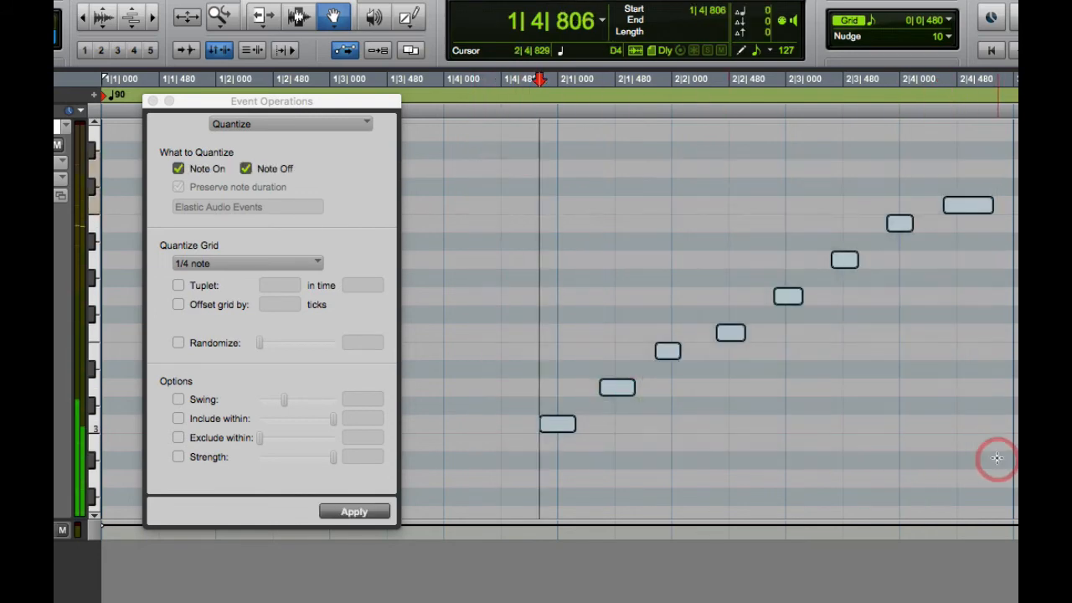
left_click(303, 289)
left_click(317, 405)
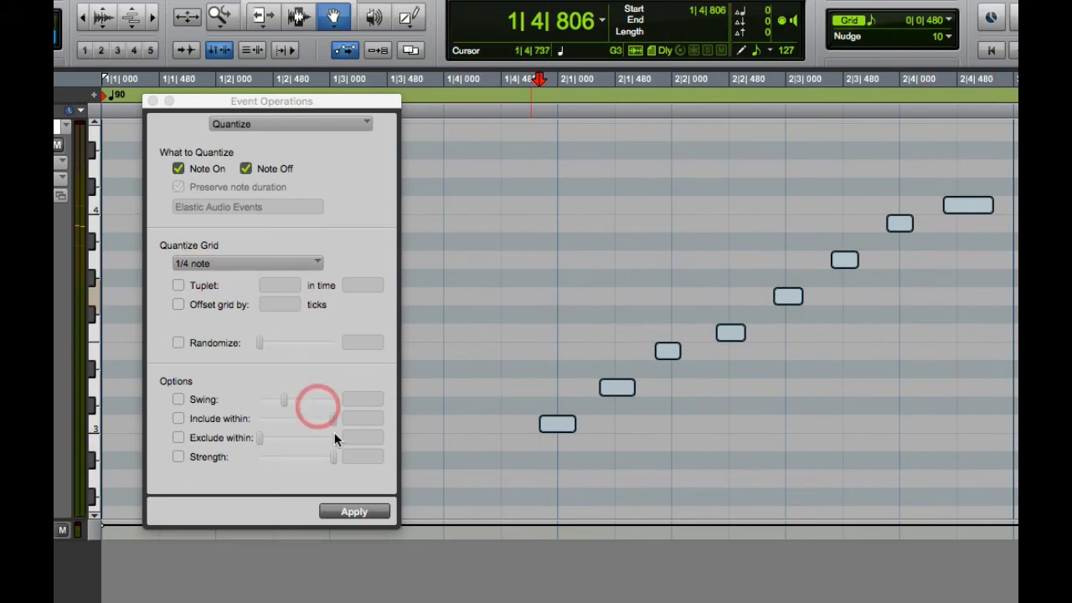
left_click(358, 510)
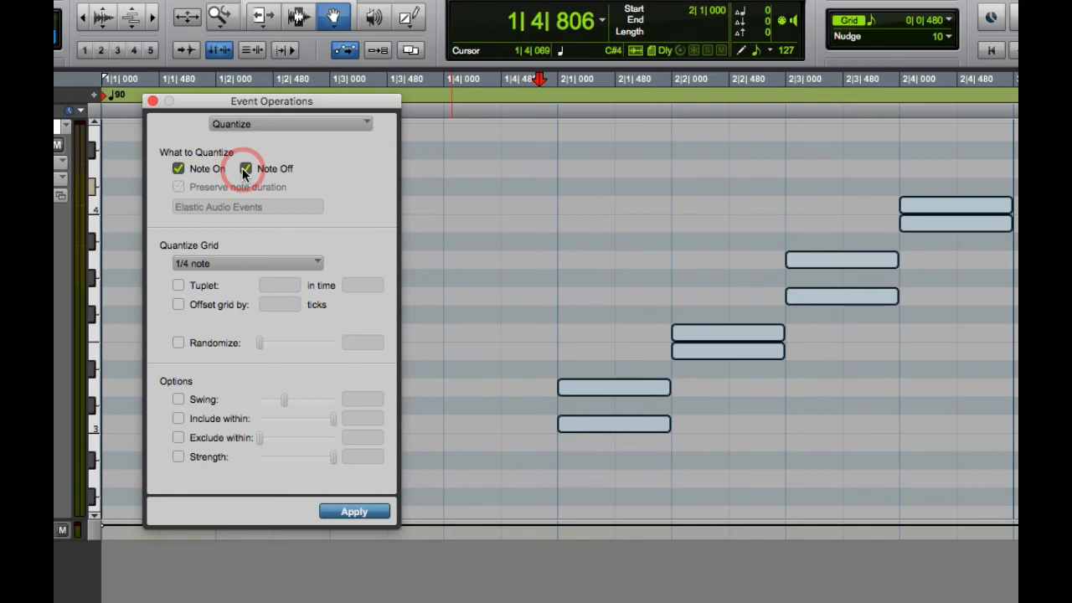
key("super+z")
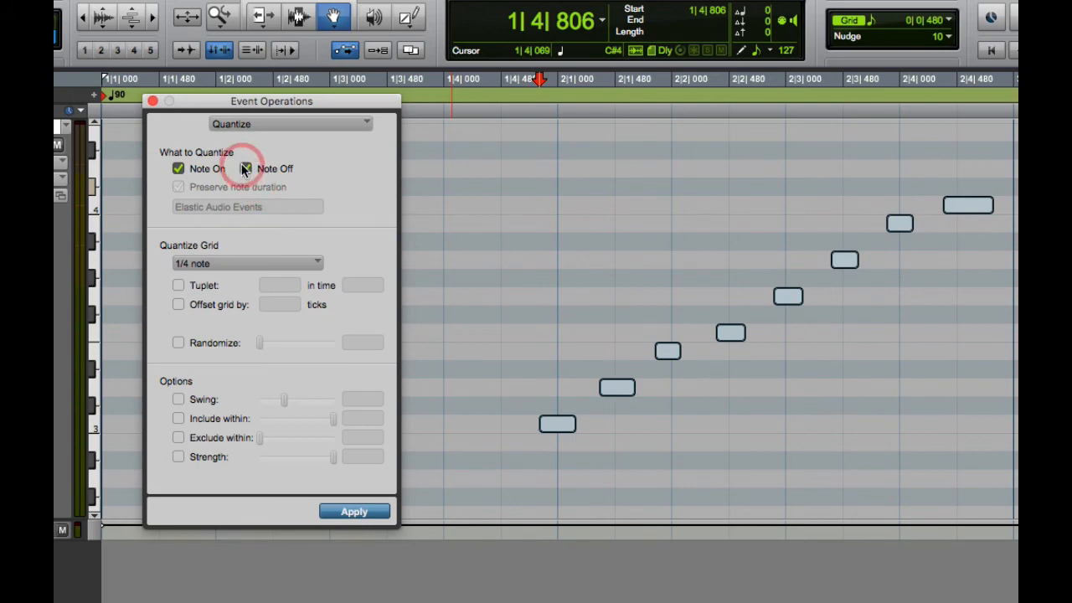
- Disable Note Off, quantize only the note starts to the 1/4-note grid, and undo the quantization
left_click(243, 169)
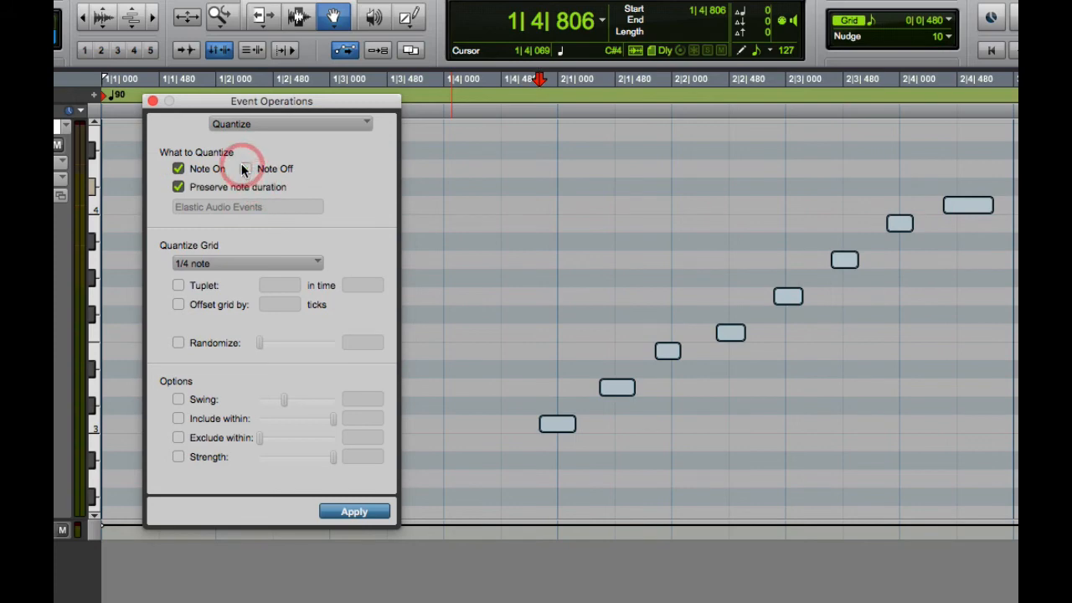
left_click(346, 511)
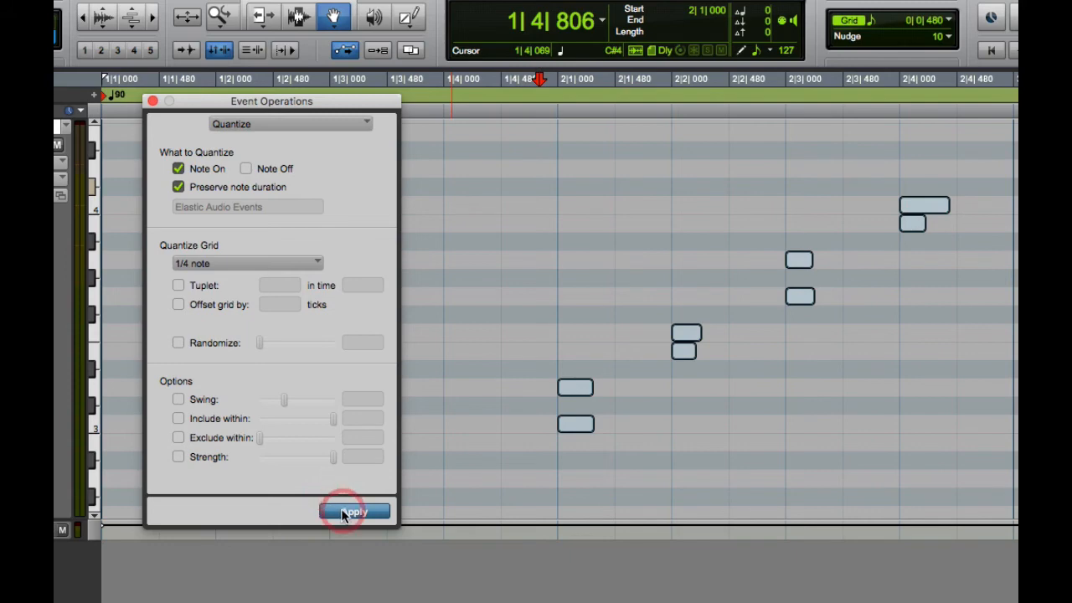
left_click(340, 510)
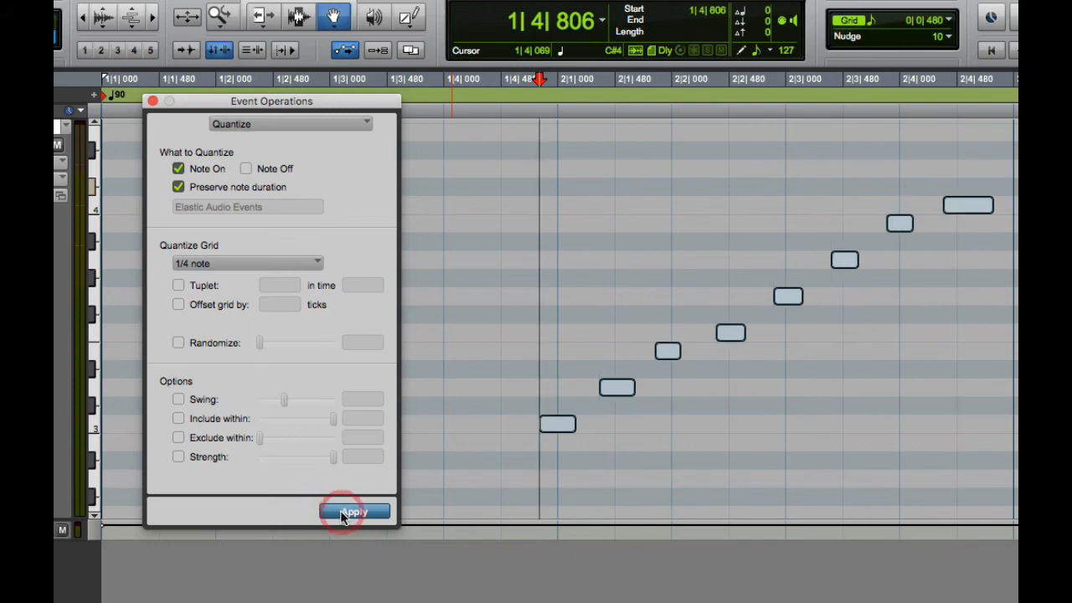
- Set both the Quantize Grid and the edit window's grid value to 1/32 note
left_click(241, 264)
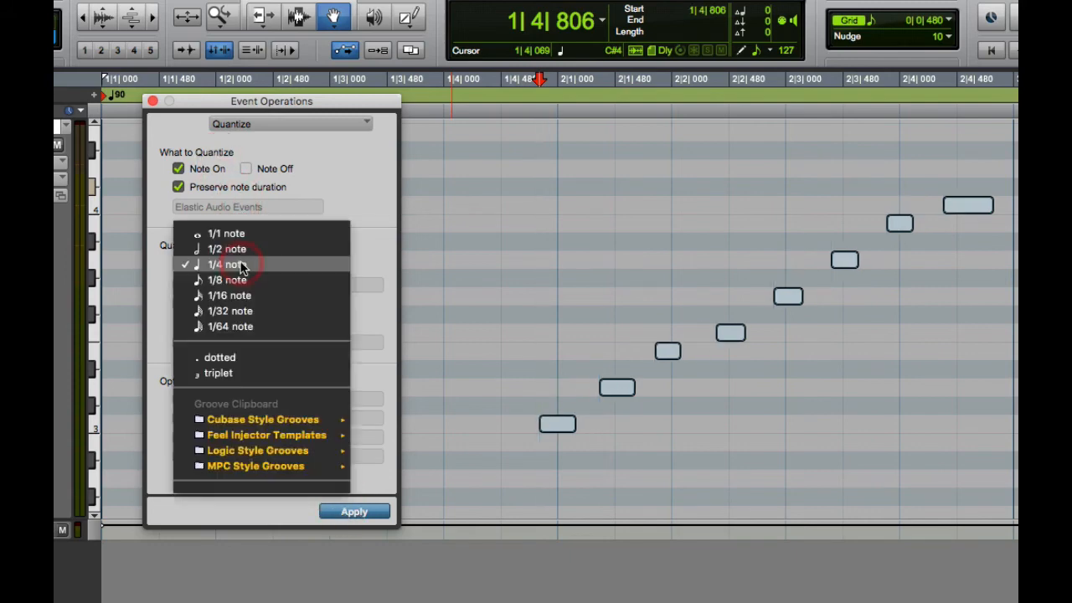
left_click(239, 311)
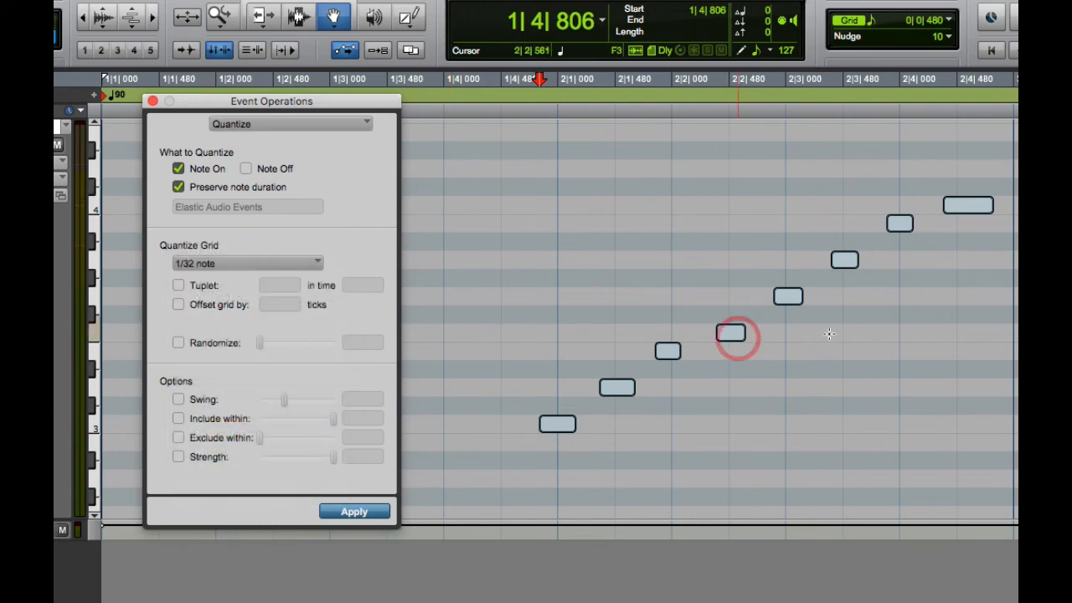
left_click(950, 22)
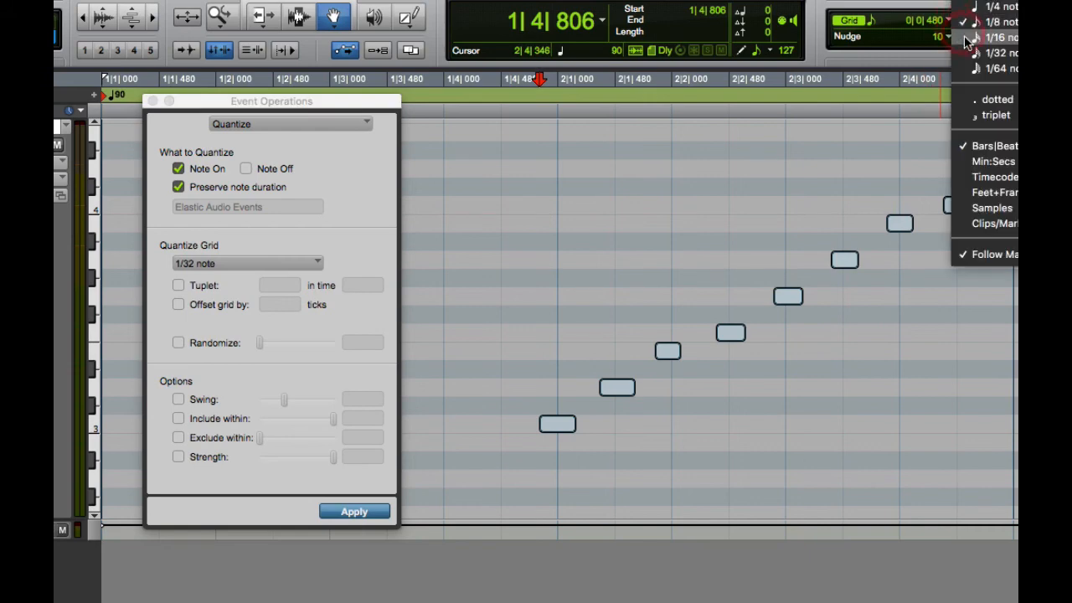
left_click(994, 53)
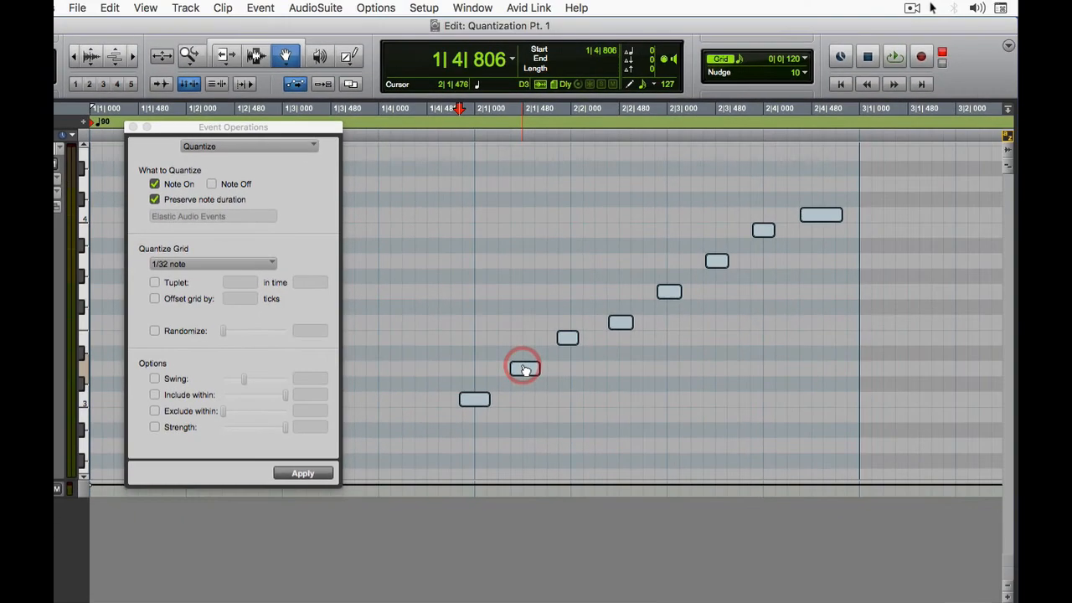
- Quantize only the note starts to the 1/32-note grid with durations preserved, and undo the quantization
key("t")
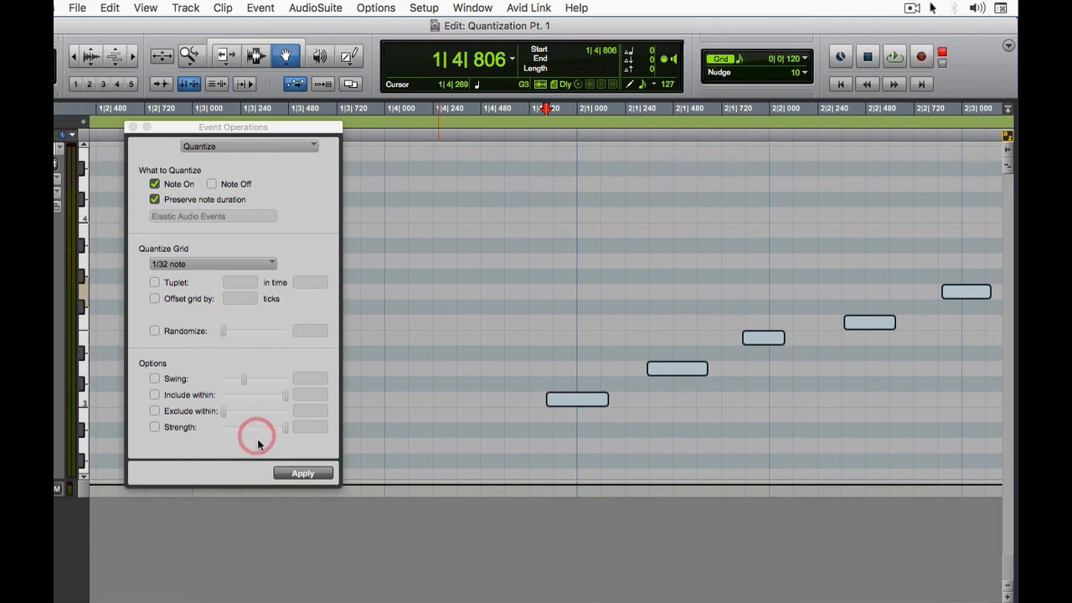
left_click(290, 473)
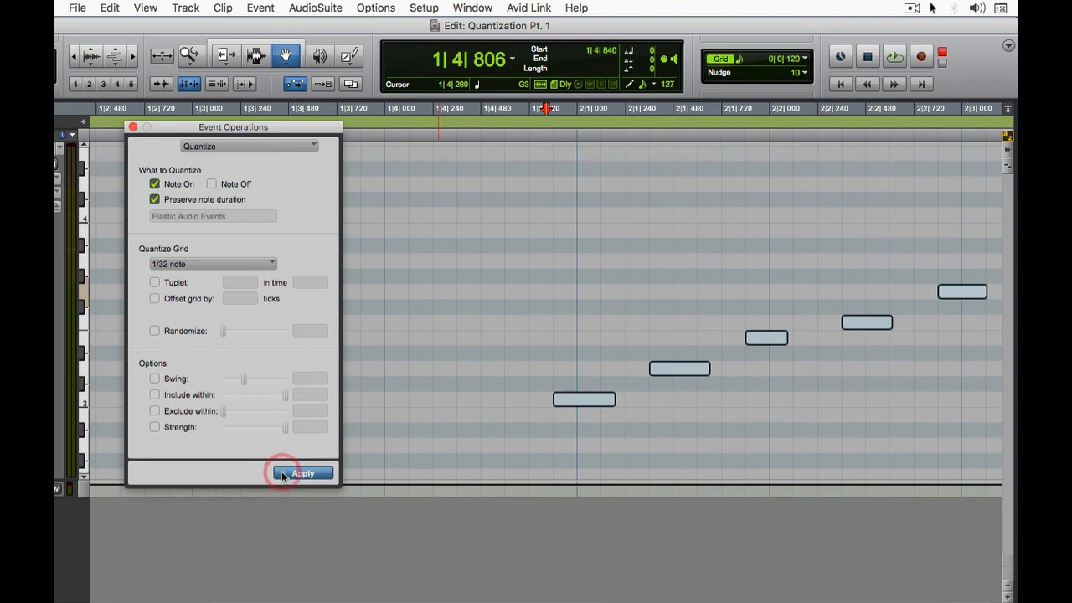
left_click(283, 474)
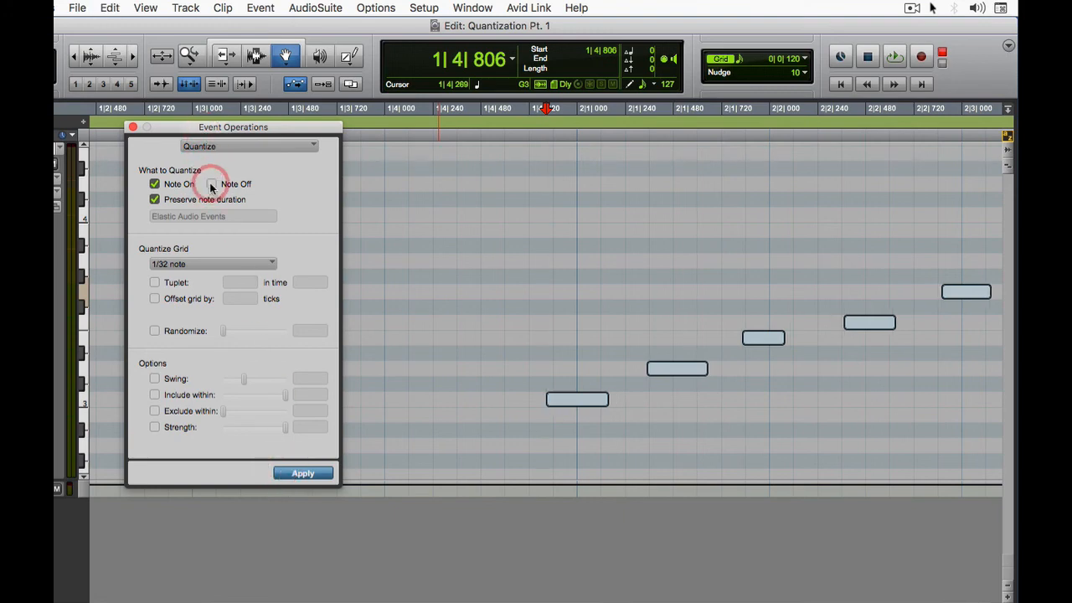
- Enable Note Off and quantize the start and end of only the first note to the 1/32-note grid
left_click(211, 184)
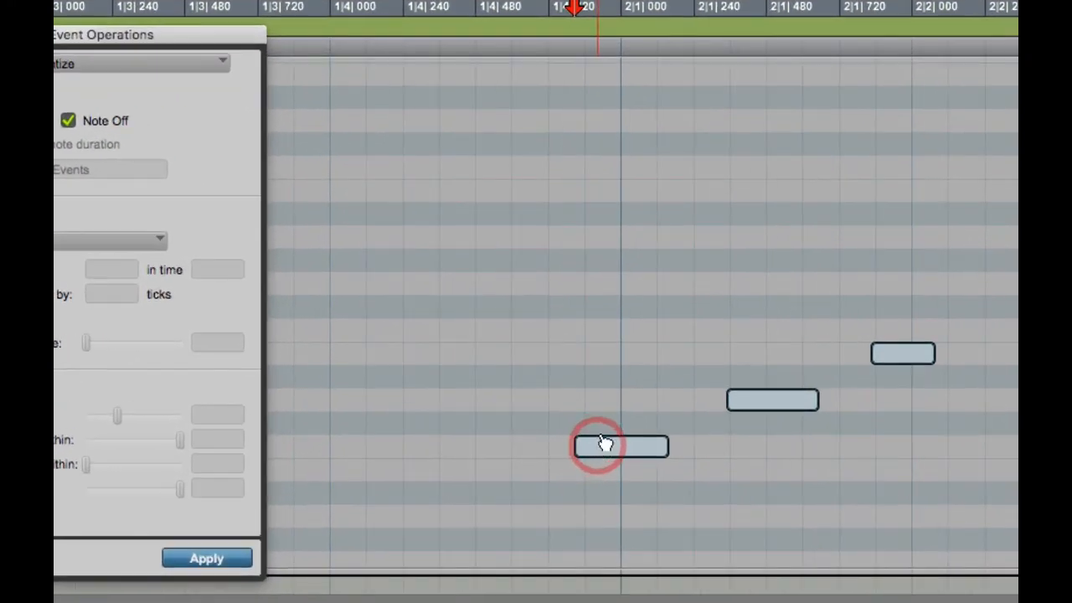
left_click(588, 423)
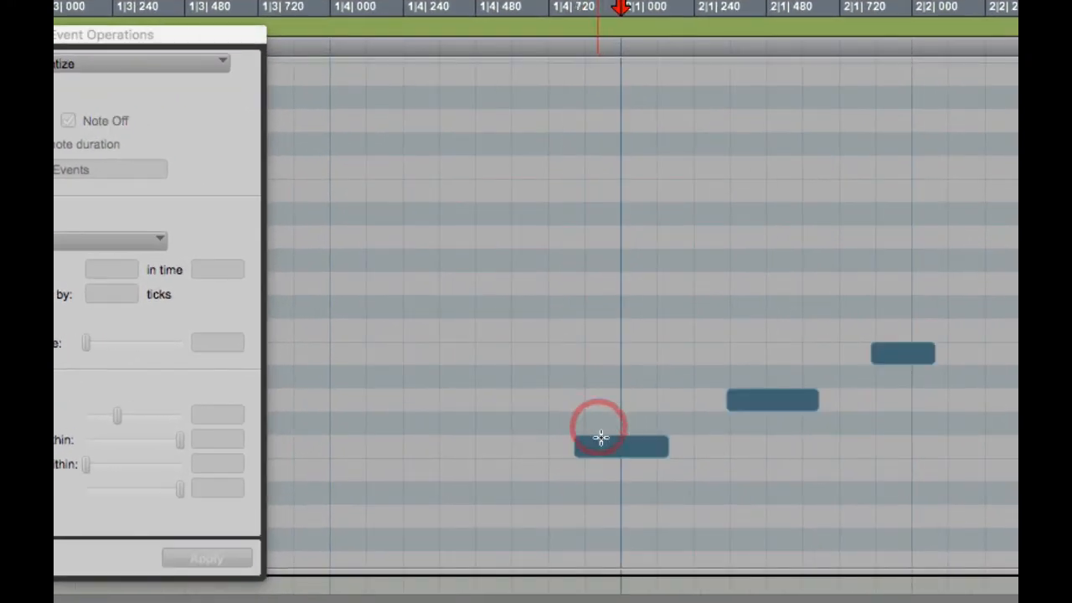
left_click(607, 455)
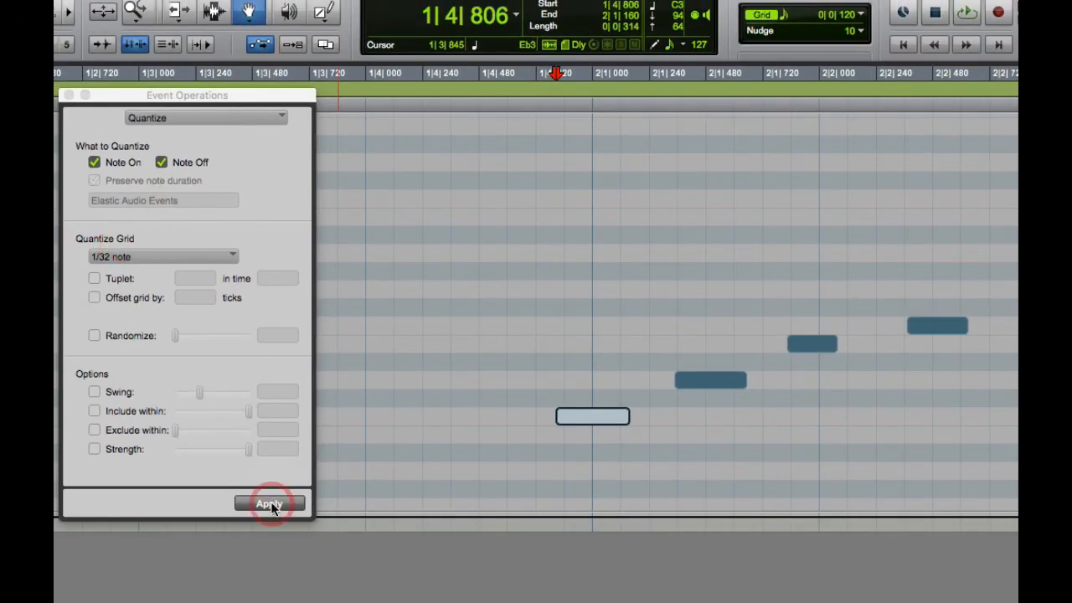
left_click(270, 504)
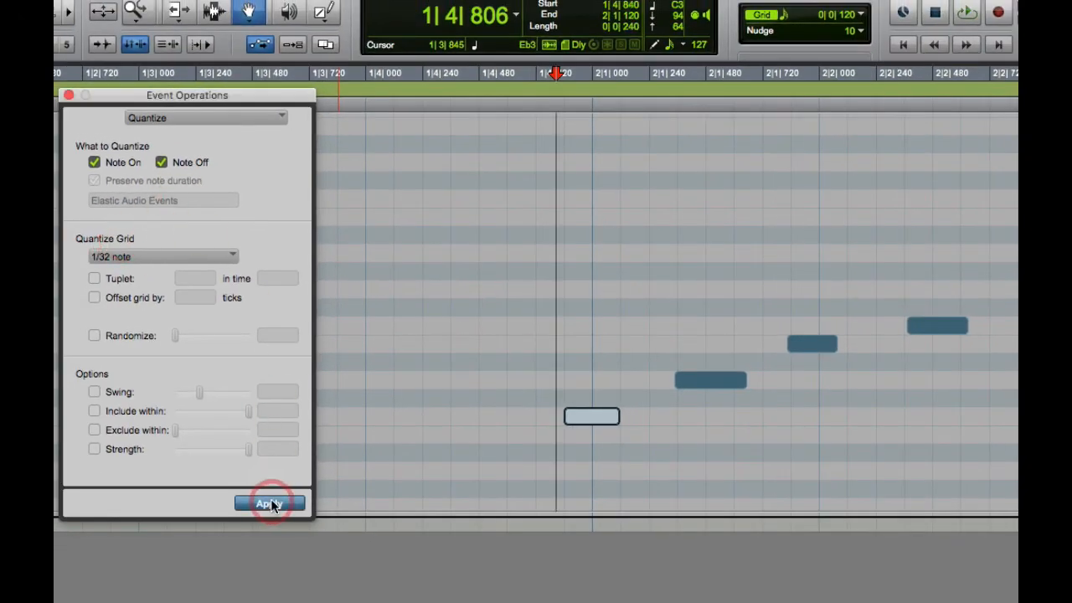